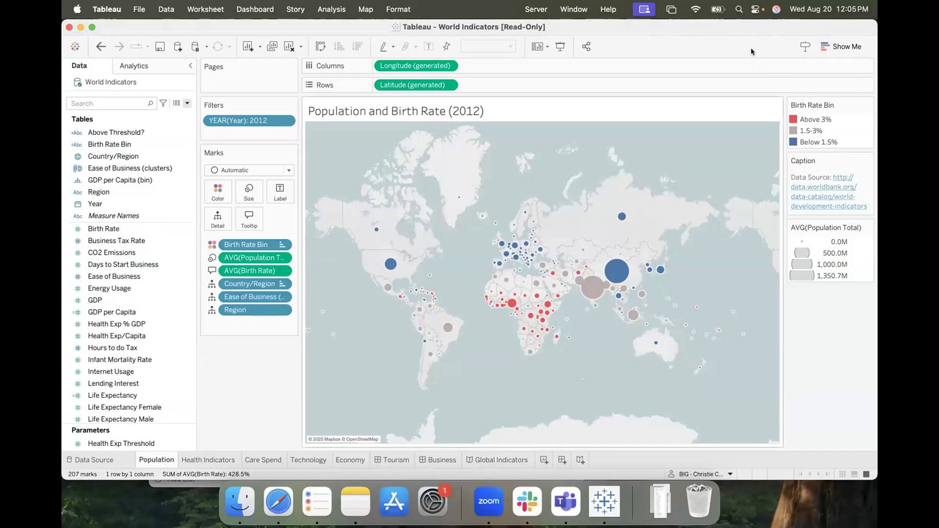
- View the start page and return to the Population worksheet
click(75, 46)
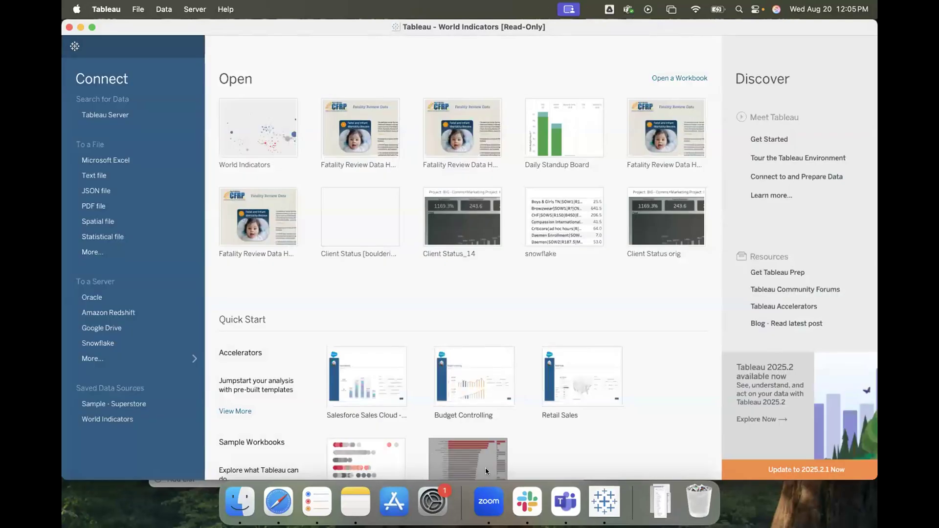
click(75, 46)
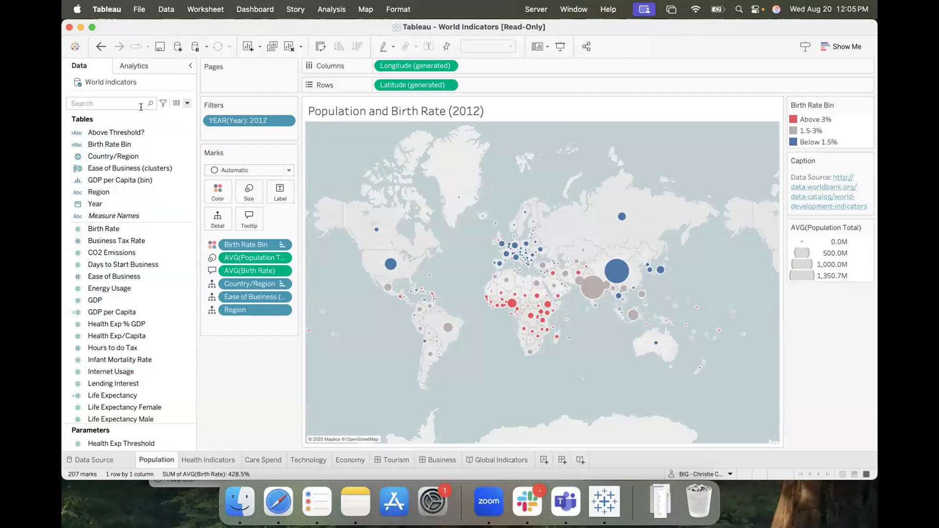
- Group the World Indicators data fields by folder
click(186, 102)
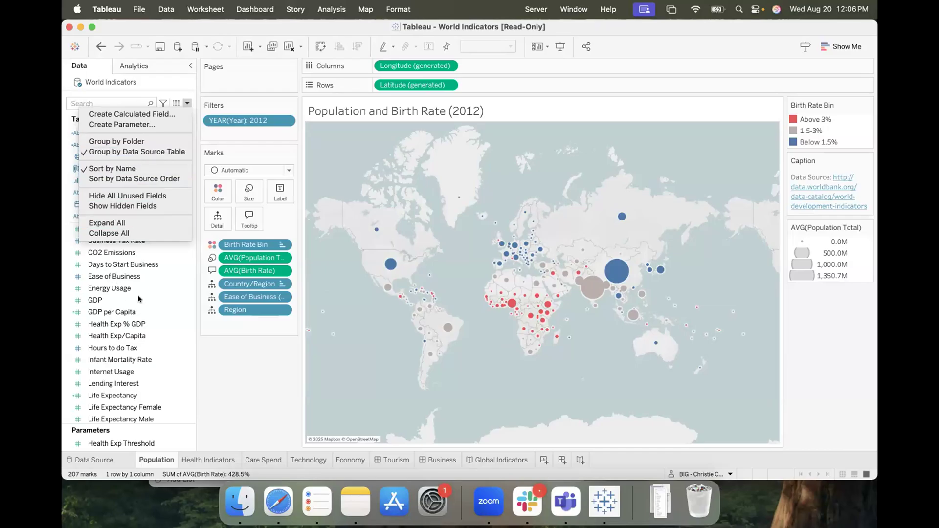
click(117, 142)
click(121, 207)
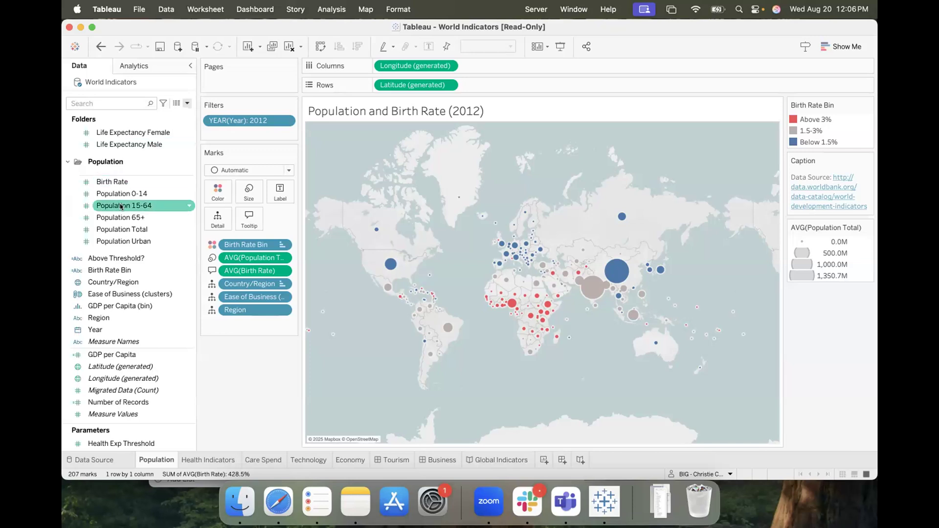
scroll(121, 206, up, 10)
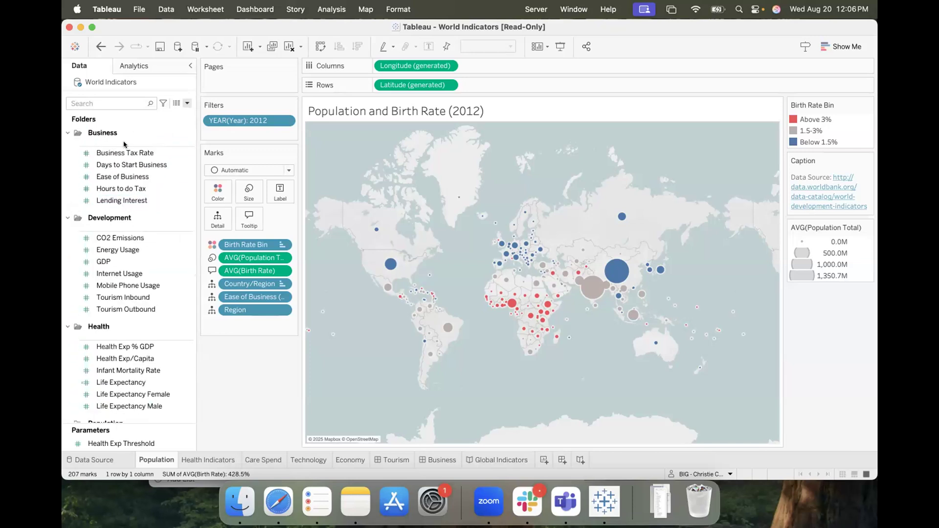
- Examine the folder options of the Days to Start Business field in the Business folder
click(157, 201)
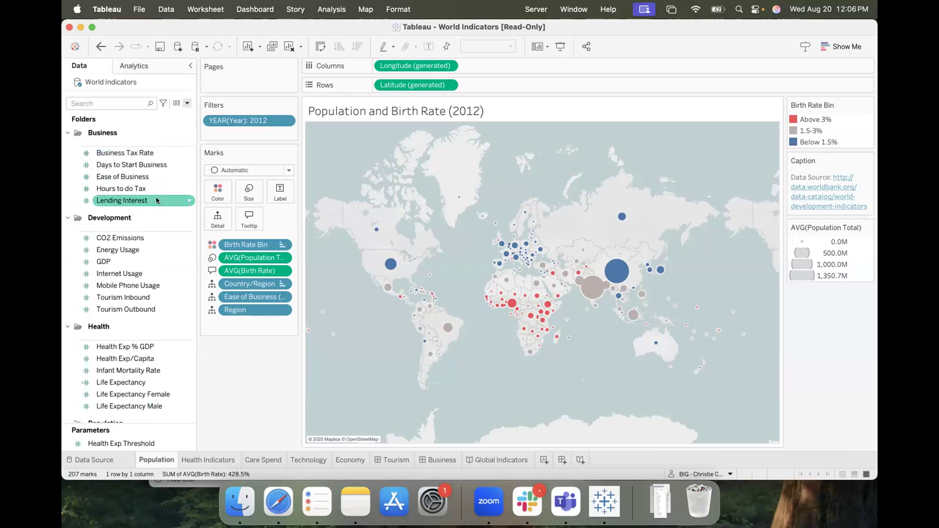
click(122, 151)
right_click(120, 165)
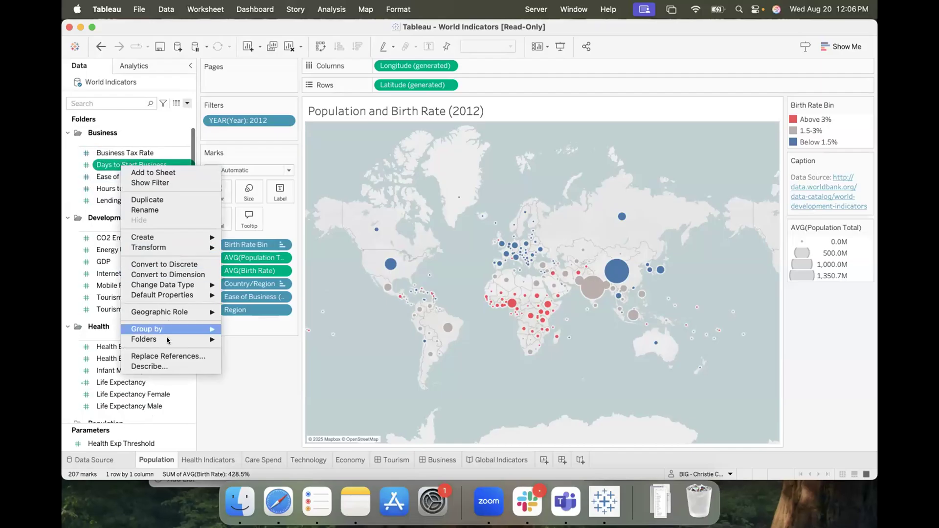
mouse_move(167, 340)
mouse_move(259, 341)
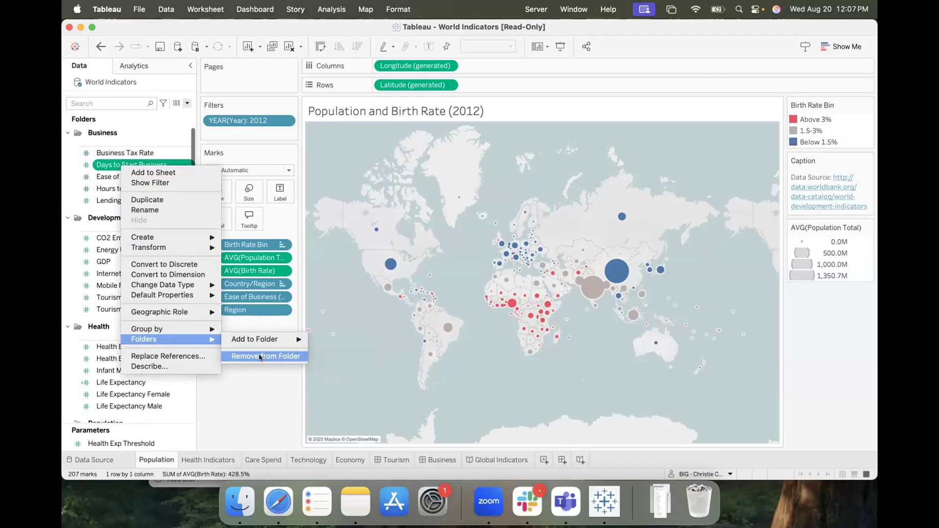
click(259, 356)
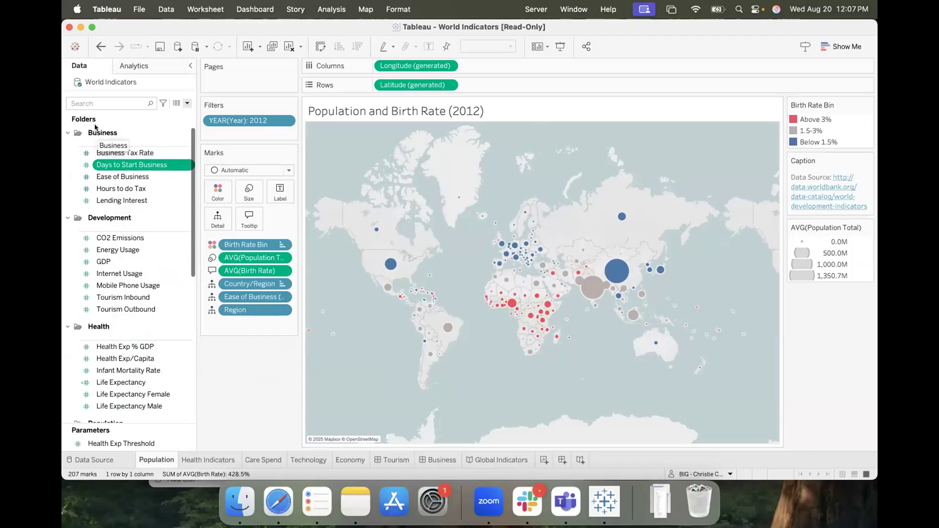
- Hide all unused fields and collapse the Business, Development, Health and Population folders
click(187, 103)
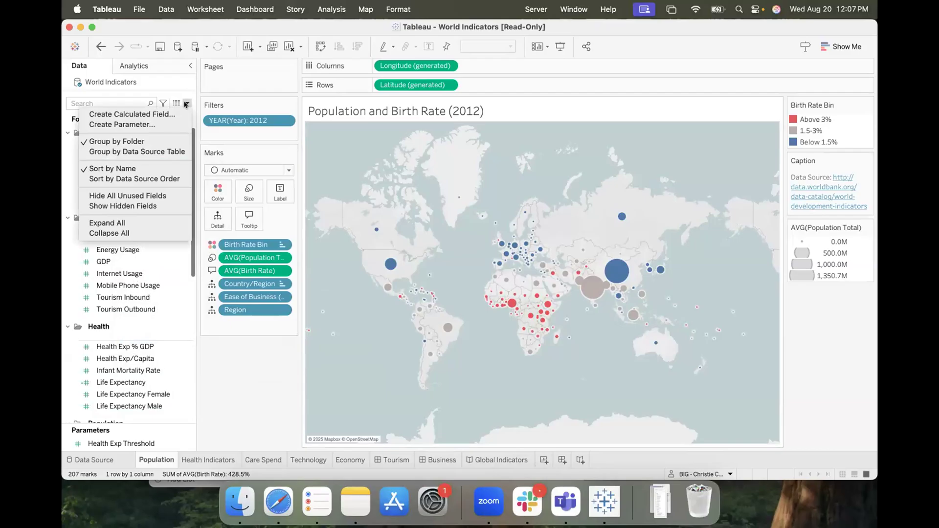
click(156, 196)
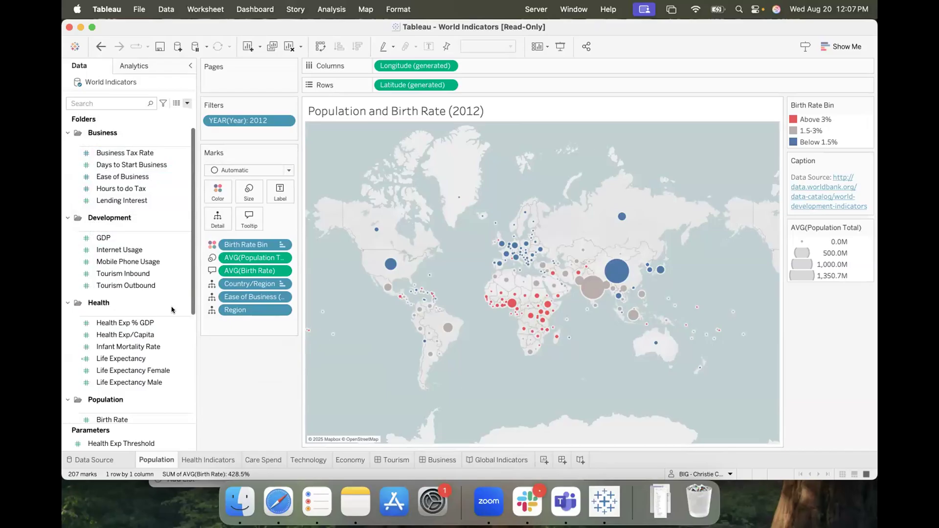
click(68, 133)
click(68, 148)
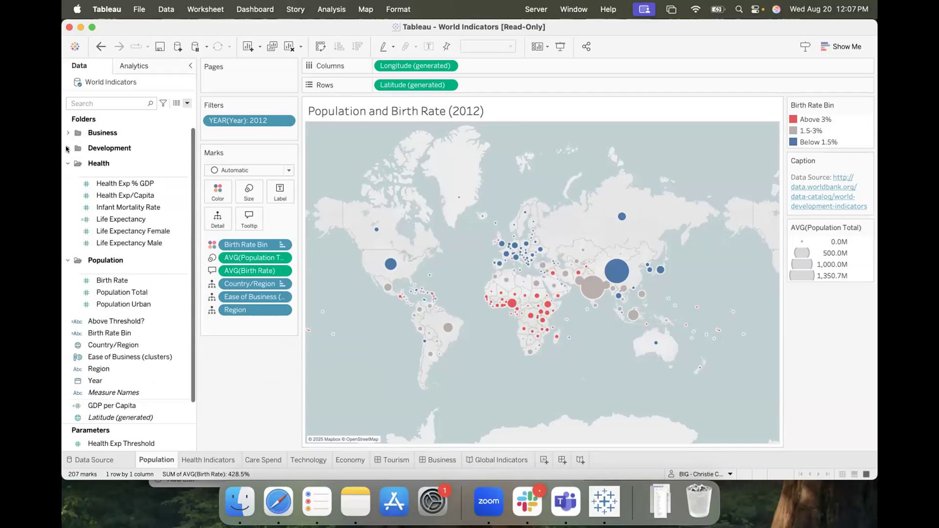
click(68, 163)
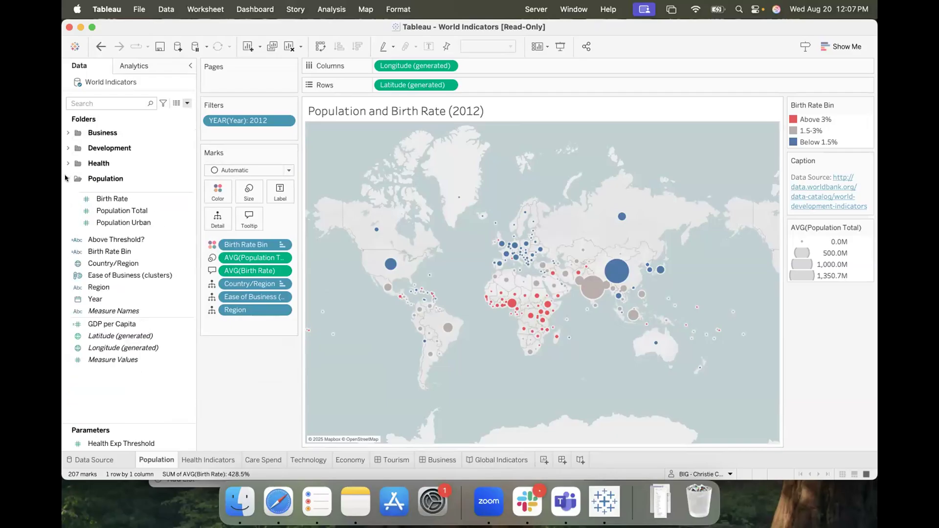
click(67, 179)
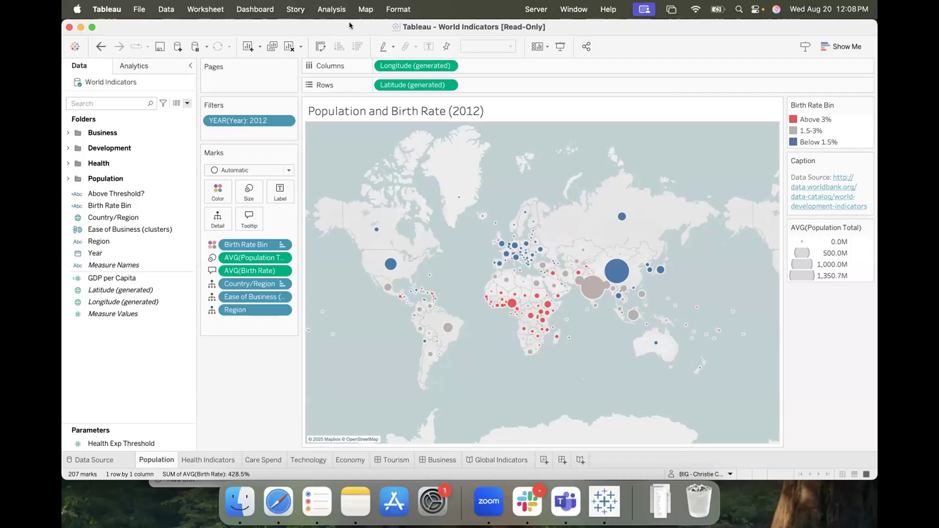
- Review the settings and project locations for publishing the workbook to Tableau Server, and close the dialog without publishing
click(536, 10)
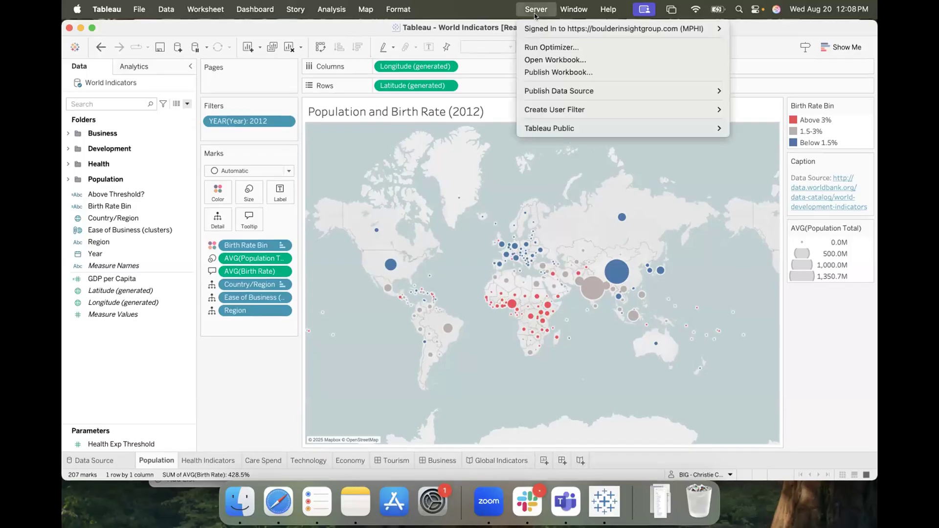
click(546, 74)
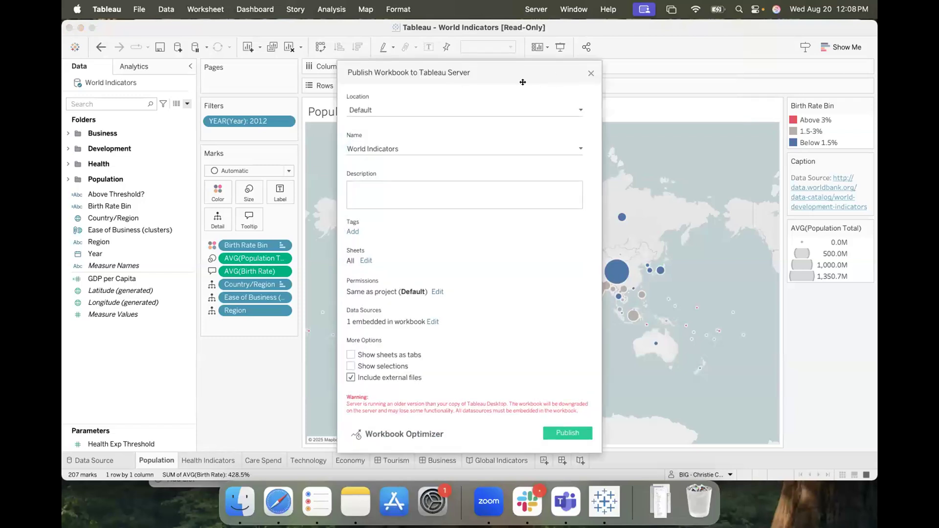
click(399, 110)
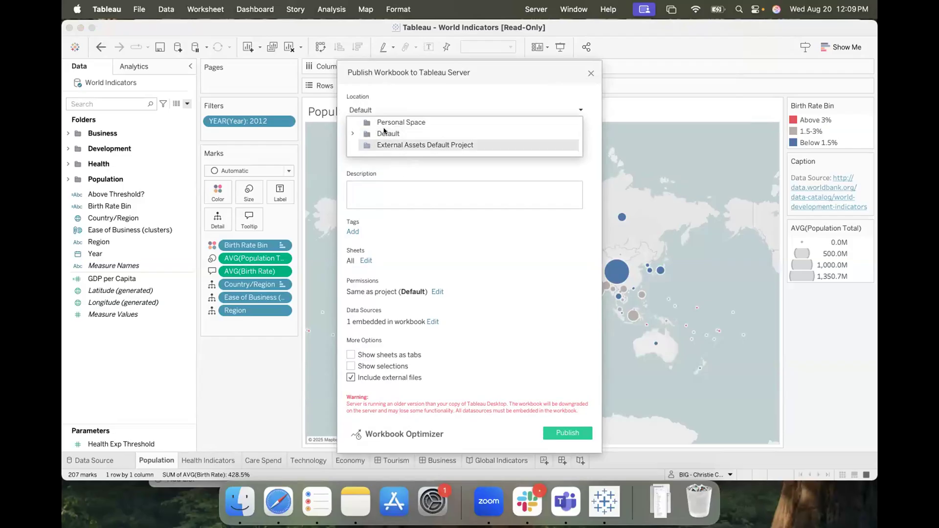
click(354, 133)
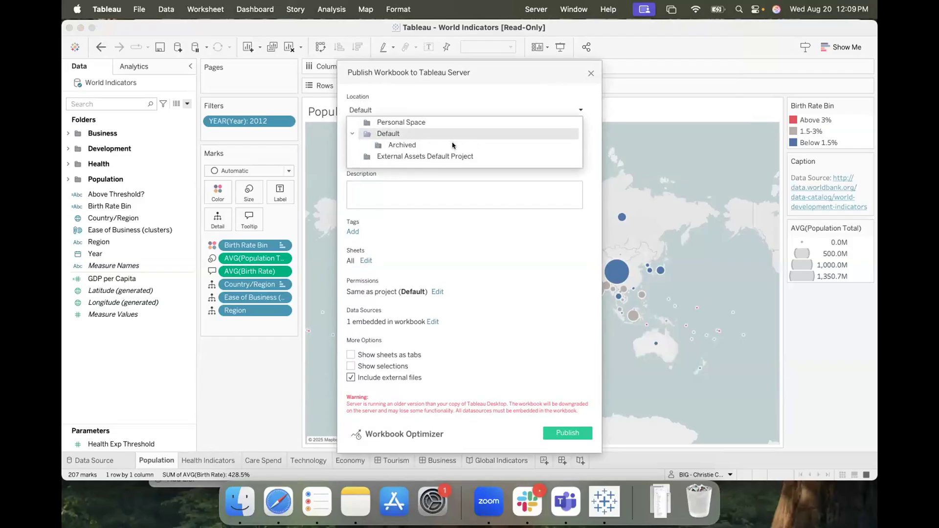
click(386, 134)
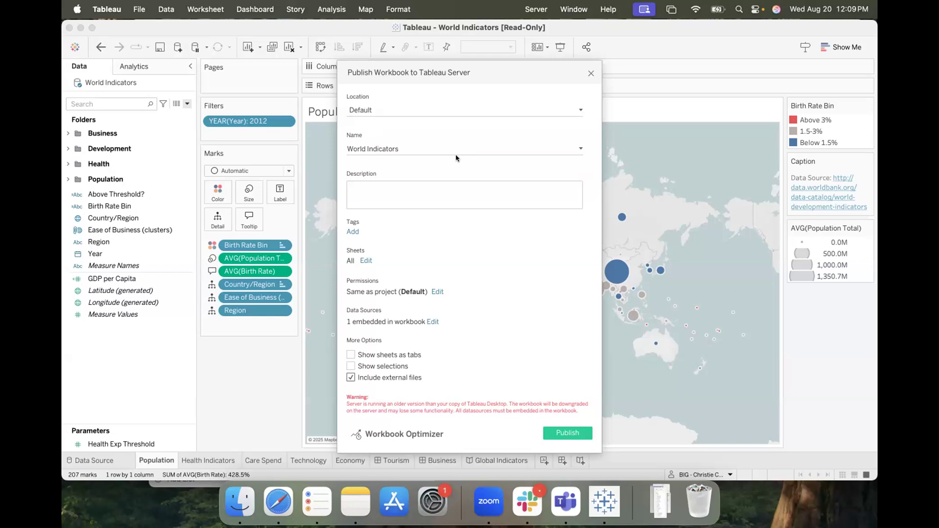
click(591, 74)
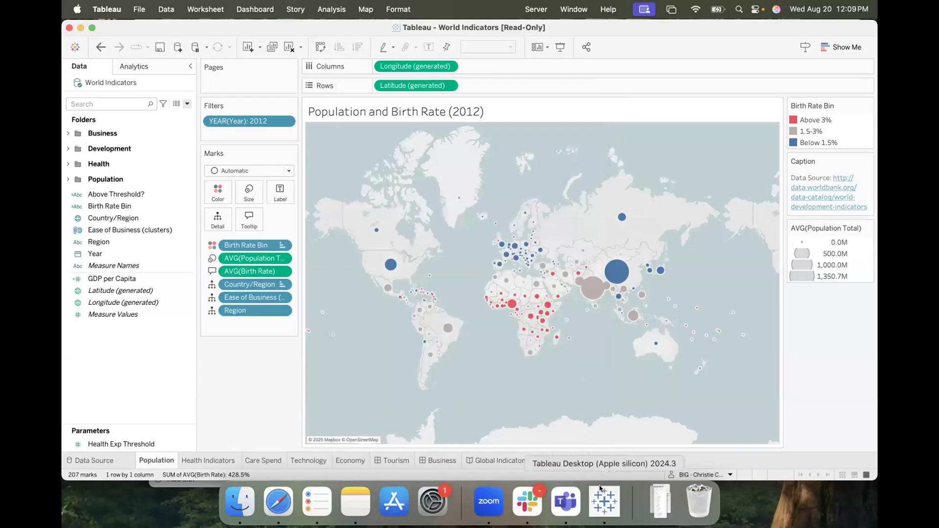
- Switch to Tableau Server in Safari, widen the browser window and open the list of top-level projects
key(super+Tab)
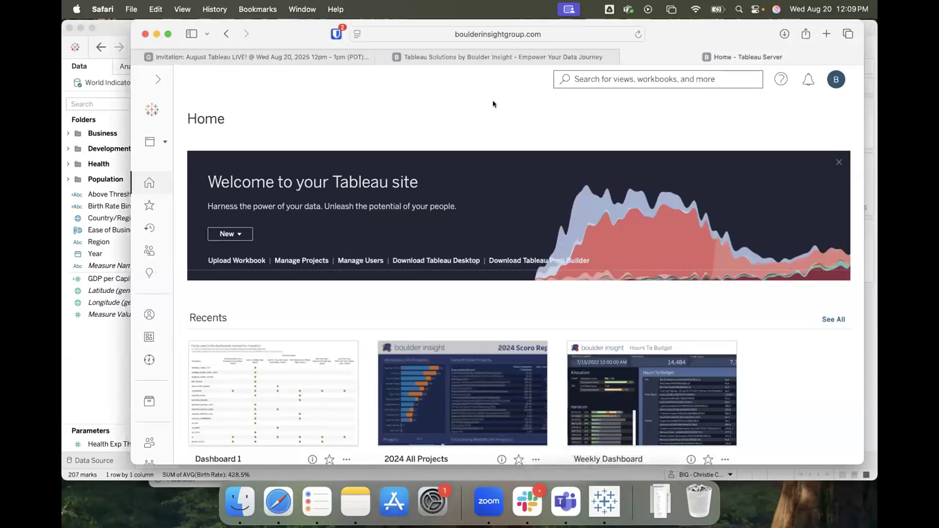
drag(131, 22, 63, 22)
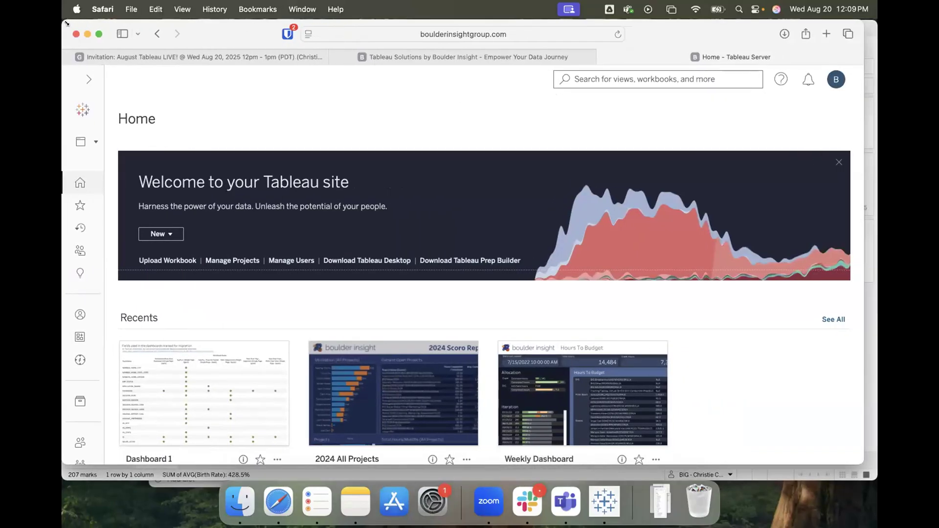
click(78, 361)
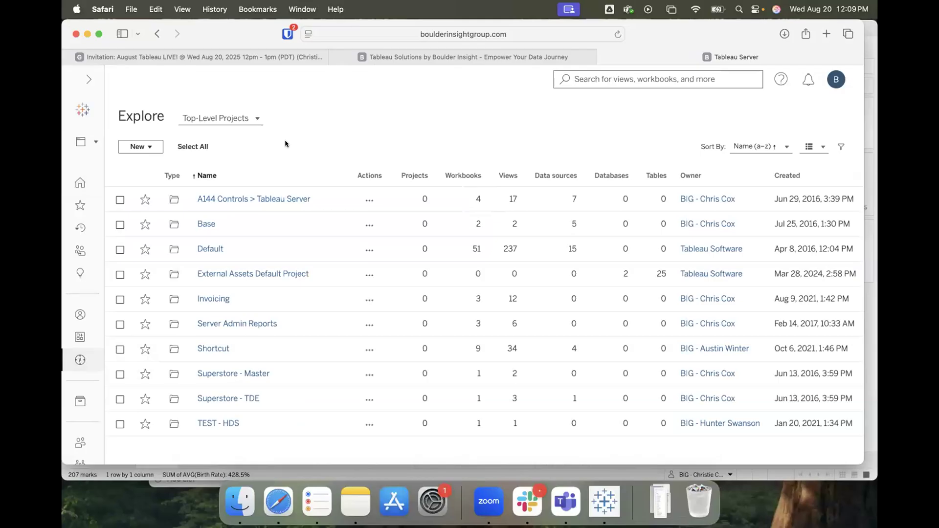
- Examine the list of available server sites and the actions offered for the A144 Controls project
click(86, 141)
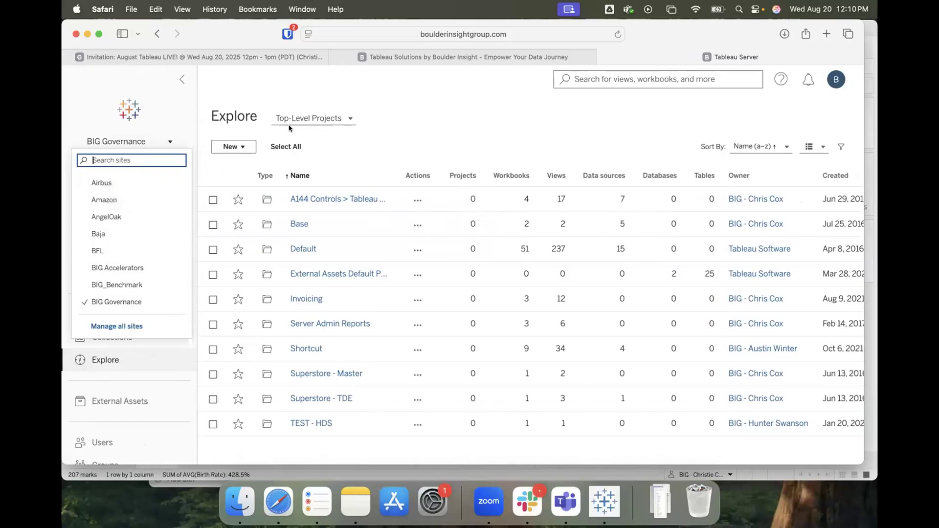
click(357, 149)
click(417, 200)
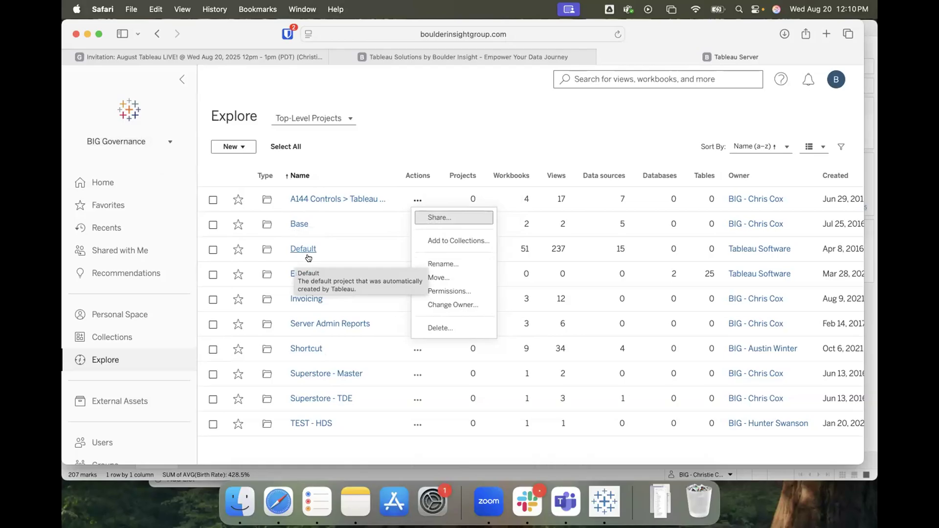
click(363, 133)
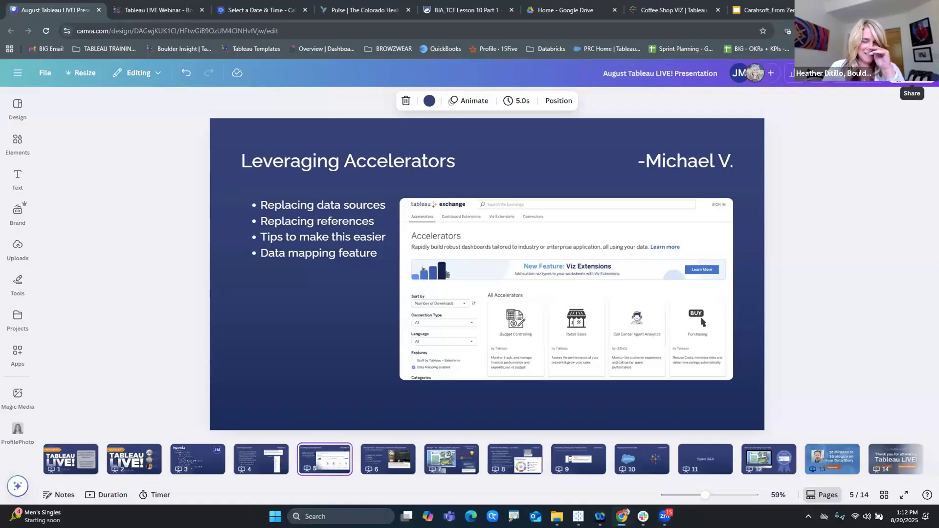
- Present the Leveraging Accelerators slide full screen in Canva, returning to it from the Tableau release page
click(864, 81)
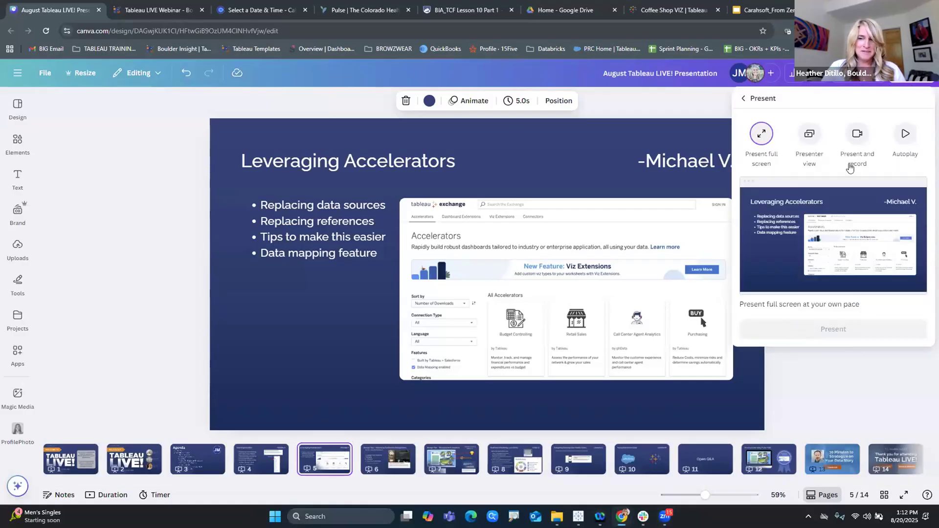
click(832, 329)
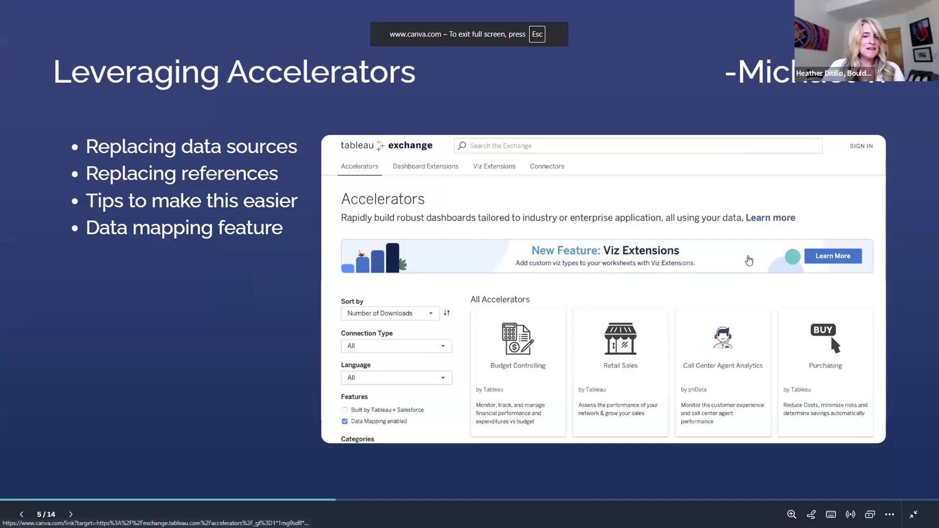
click(36, 233)
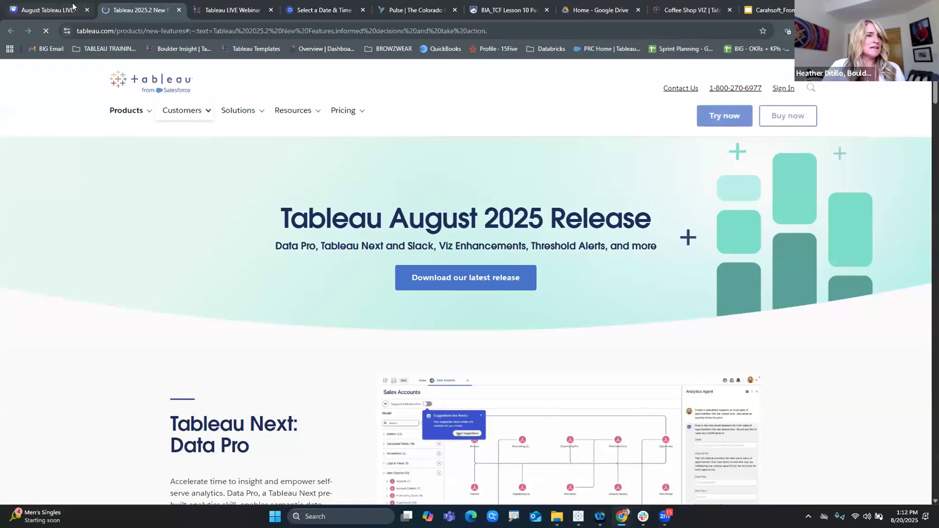
click(82, 10)
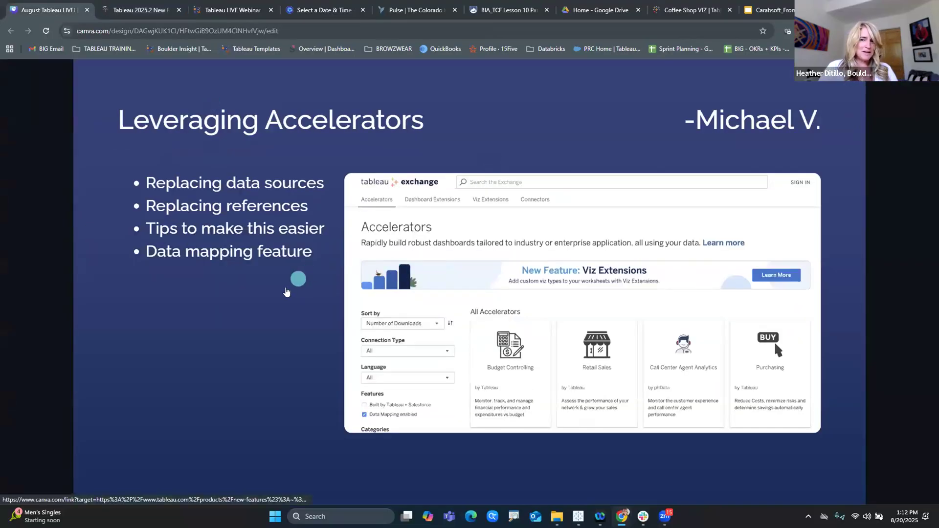
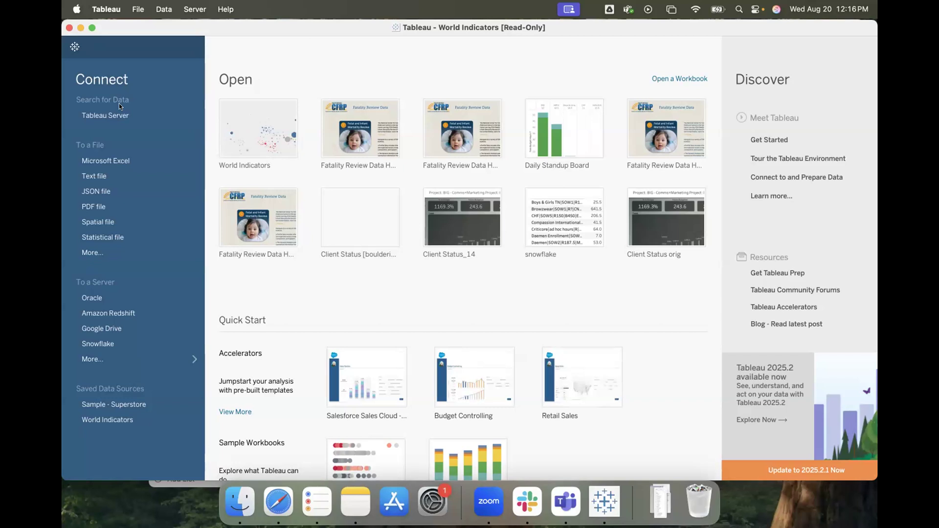
- Switch to the Tableau Exchange page in Safari and filter the accelerators to those with Data Mapping enabled
click(78, 28)
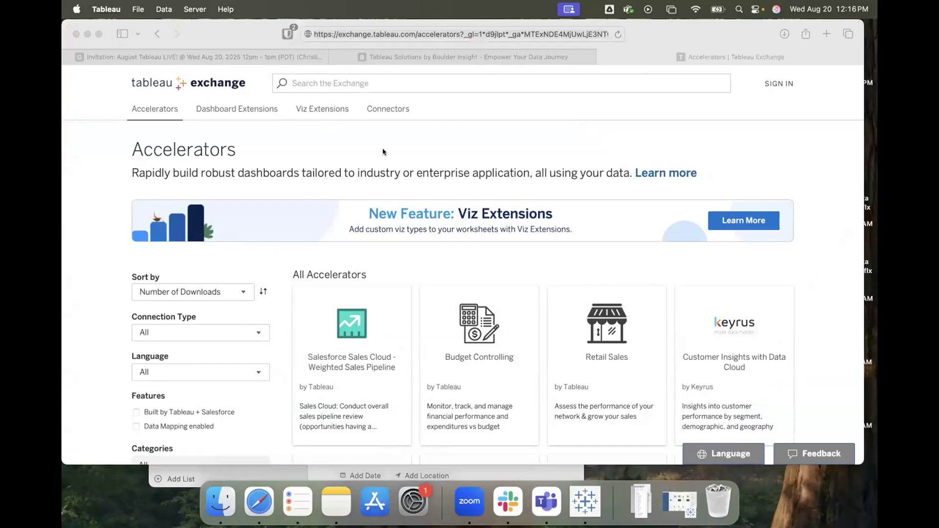
scroll(289, 240, down, 2)
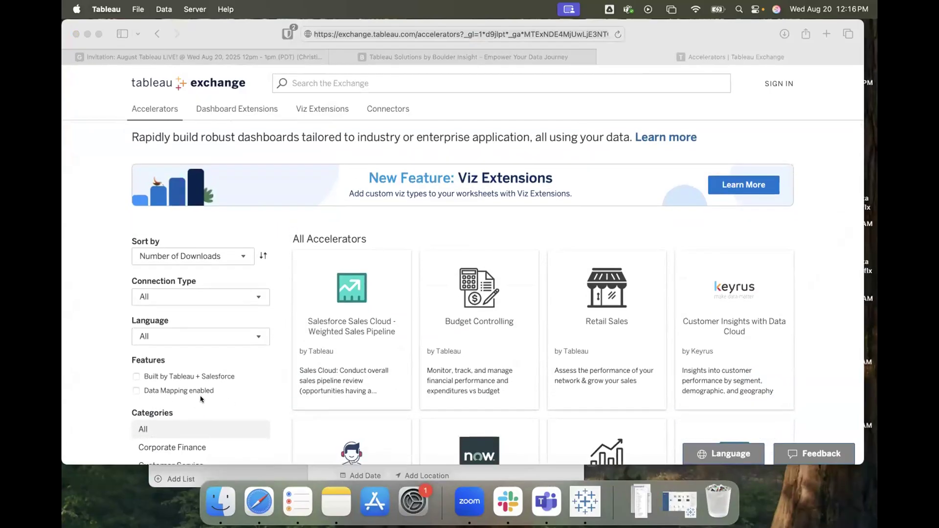
key(super+Tab)
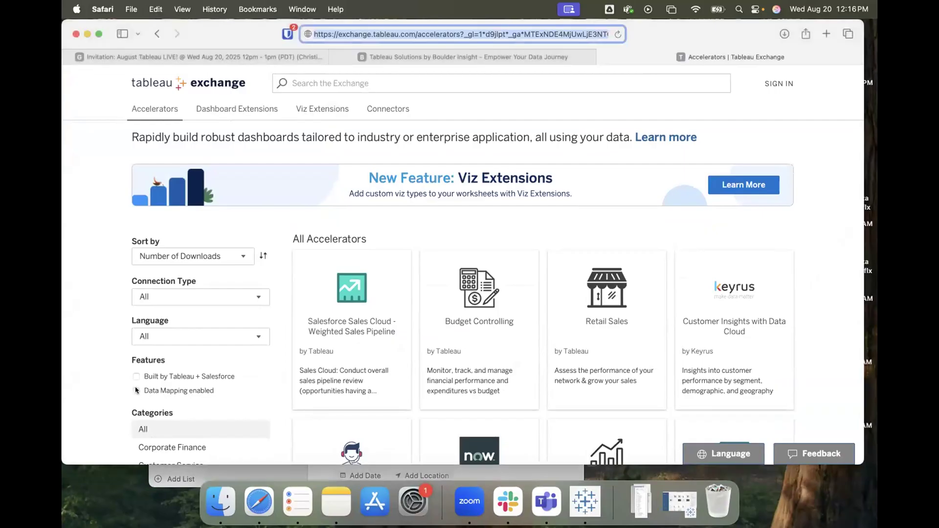
click(136, 390)
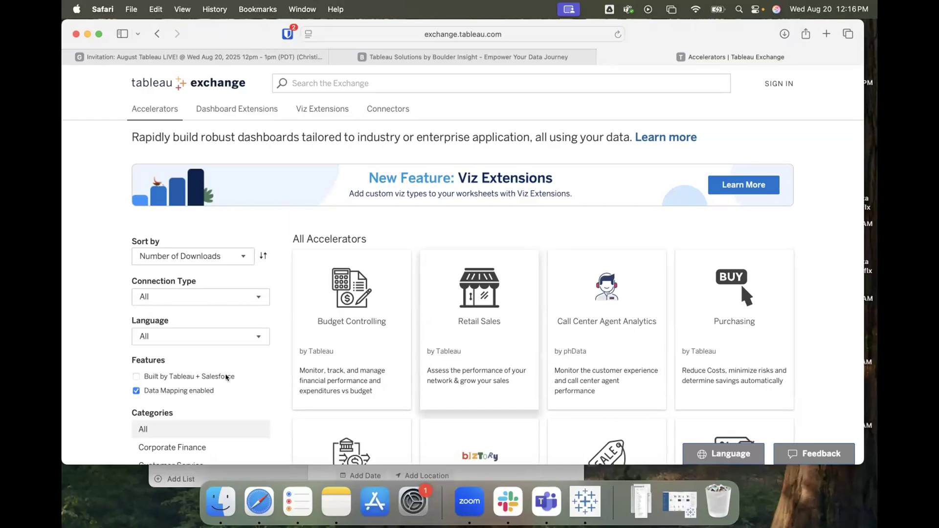
- Browse the accelerators that support data mapping and open the Budget Controlling accelerator
scroll(335, 324, down, 5)
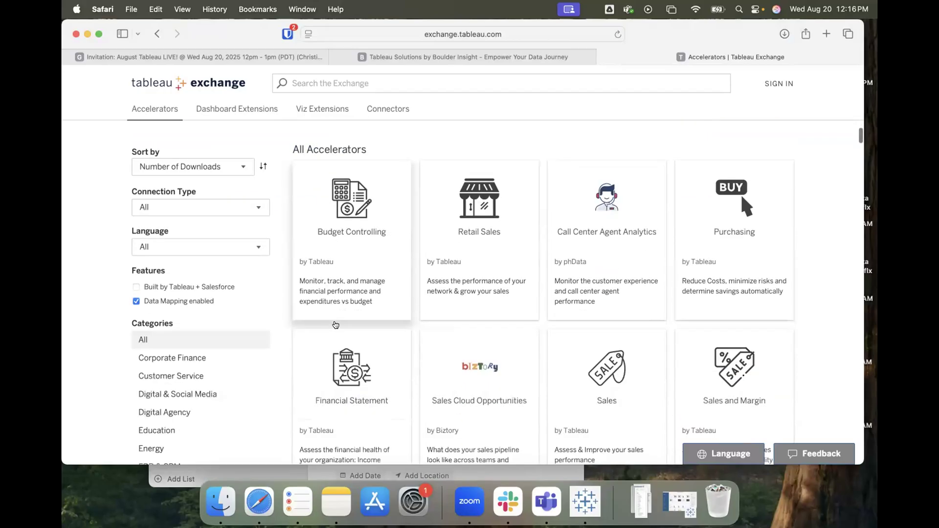
scroll(370, 285, up, 3)
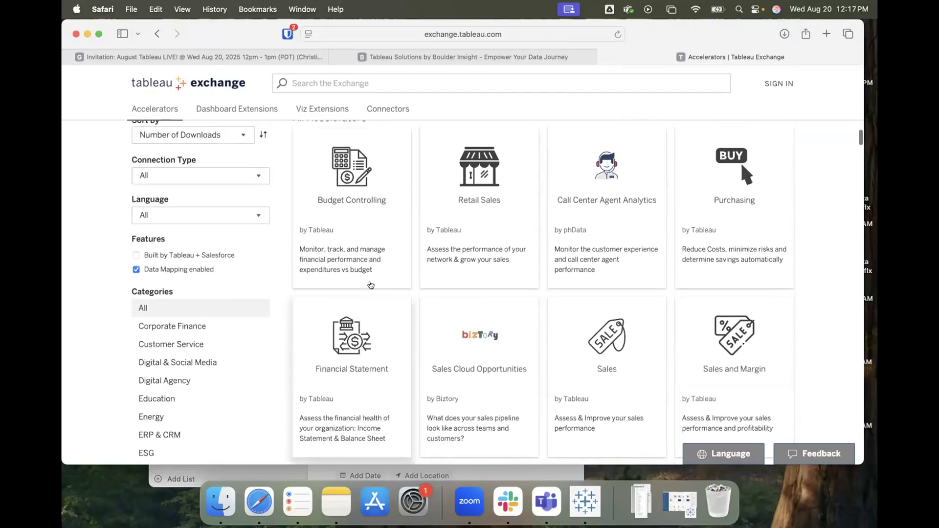
click(348, 189)
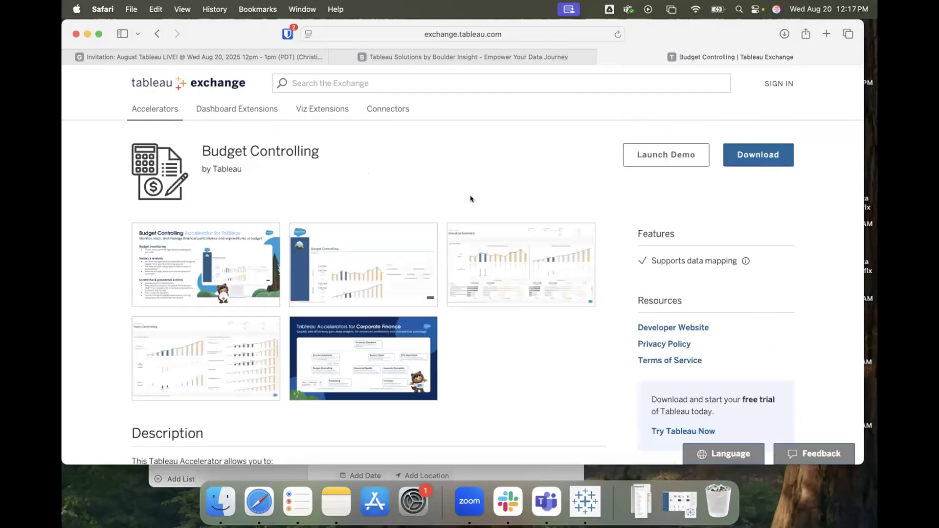
- Review the Budget Controlling accelerator's description, required attributes and dashboard preview, and request its download
scroll(373, 310, down, 4)
scroll(285, 334, down, 1)
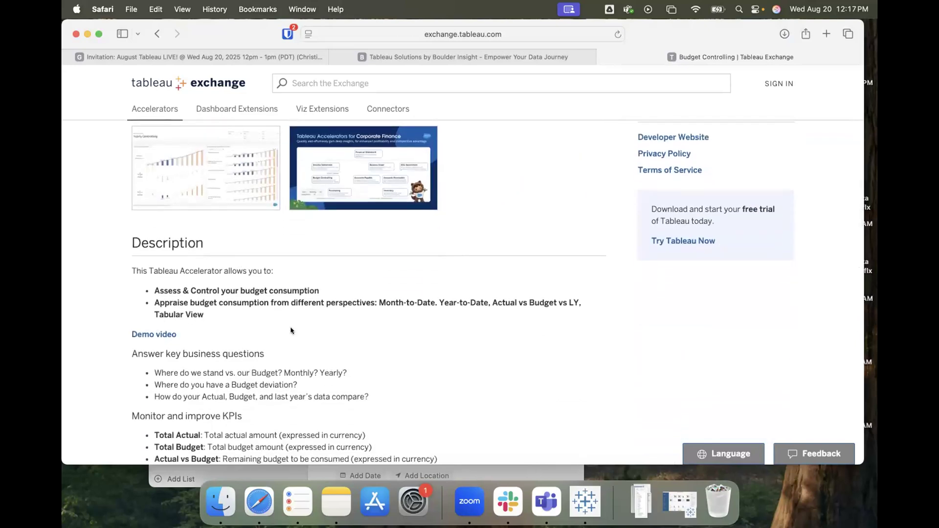
scroll(291, 331, down, 10)
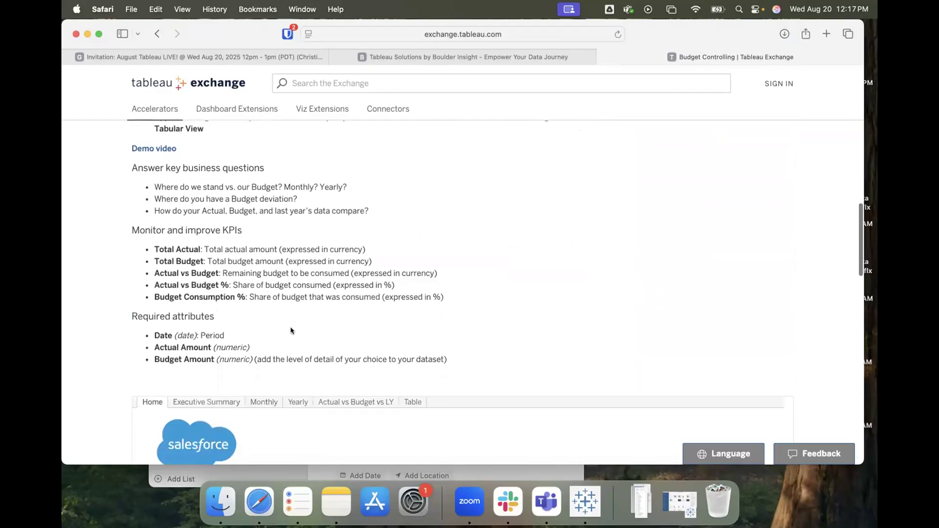
scroll(290, 331, down, 3)
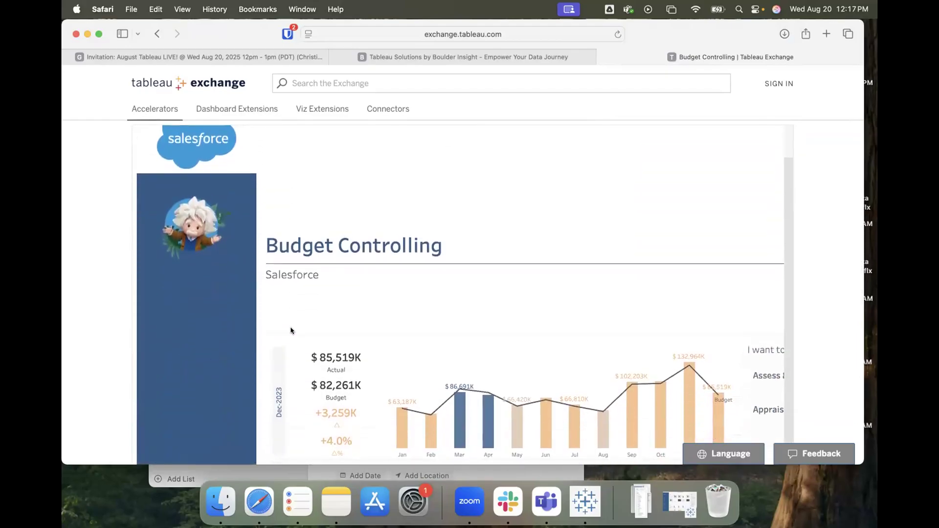
scroll(291, 331, up, 15)
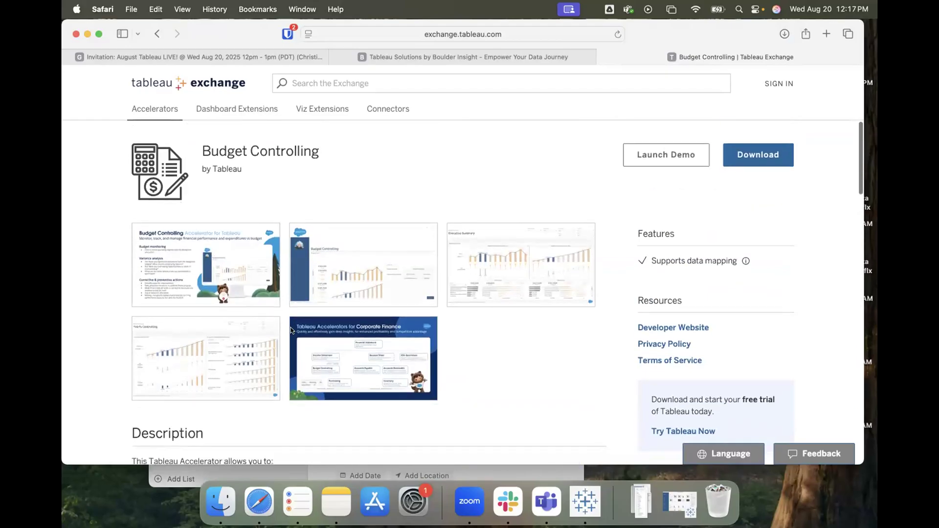
click(749, 159)
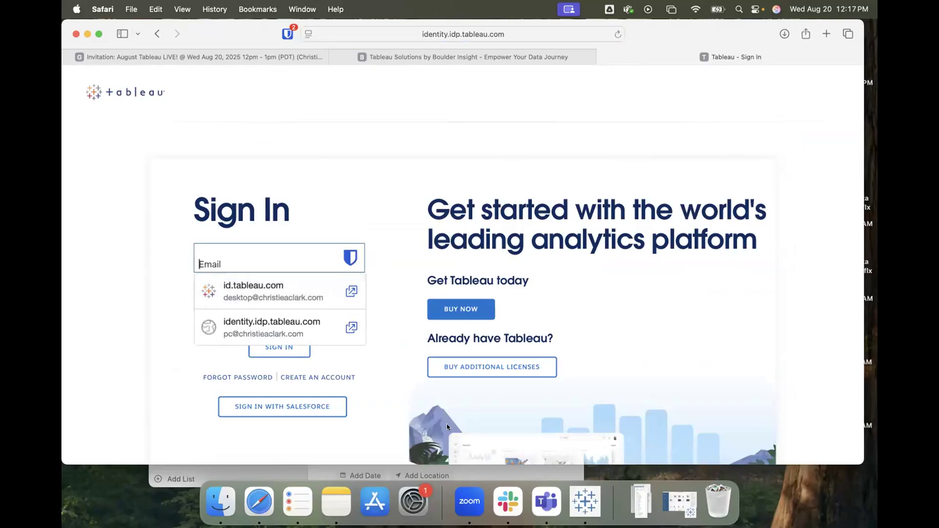
- Switch to Tableau Desktop, return to the World Indicators workbook's Population sheet and display the World Indicators data source fields
click(583, 503)
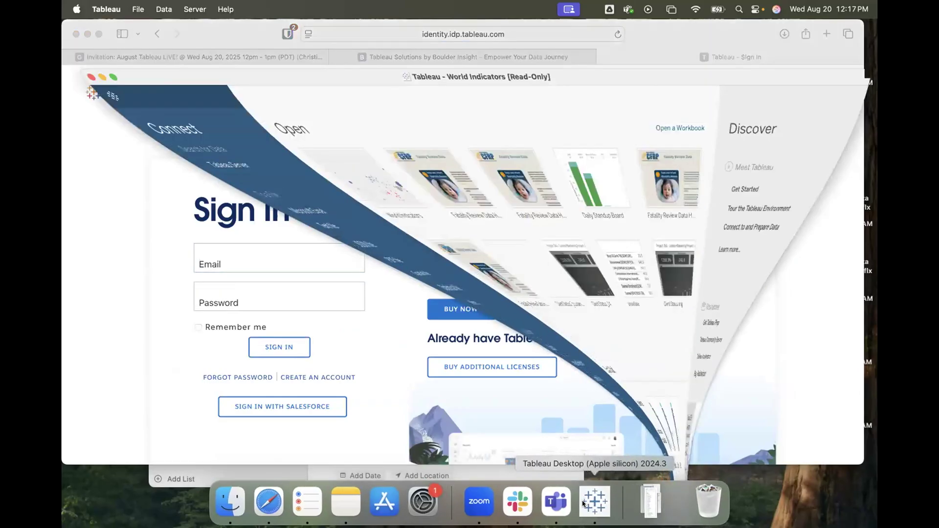
click(75, 48)
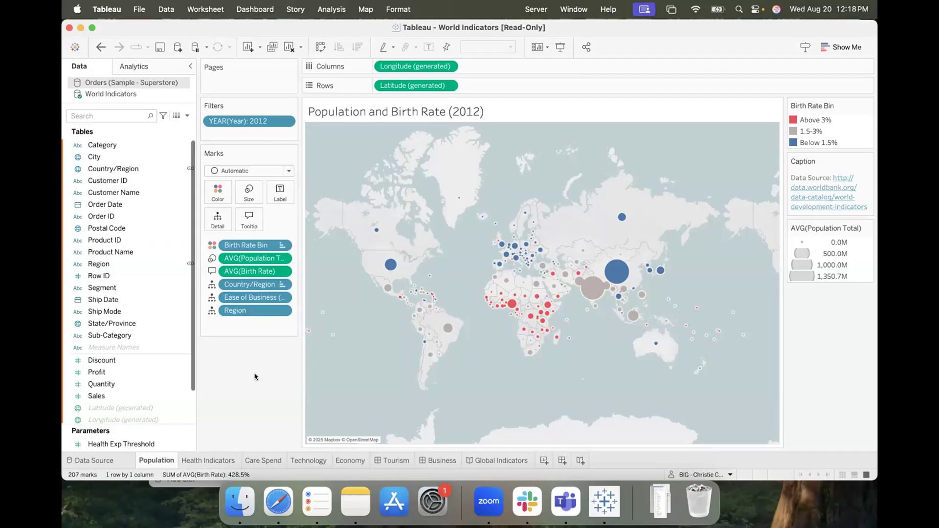
click(92, 96)
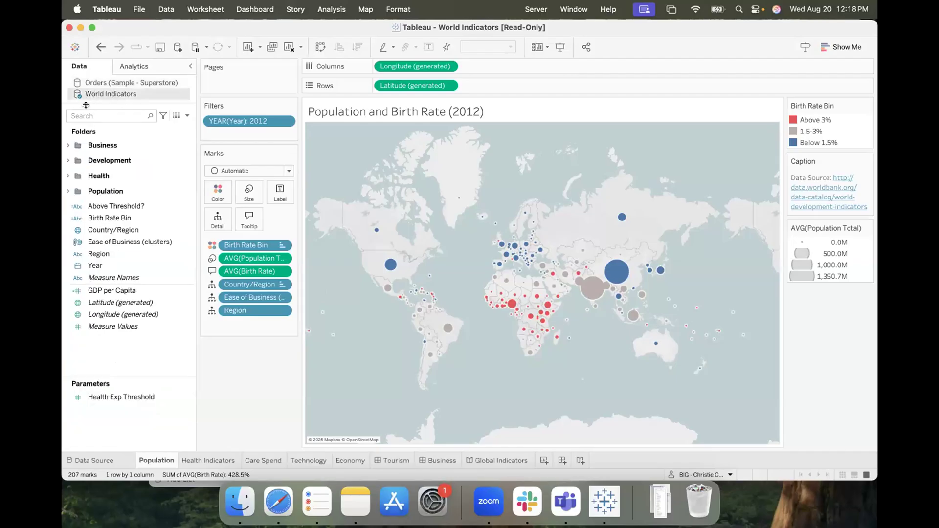
- Compare the fields of the Orders (Sample - Superstore) and World Indicators data sources
mouse_move(414, 300)
click(132, 83)
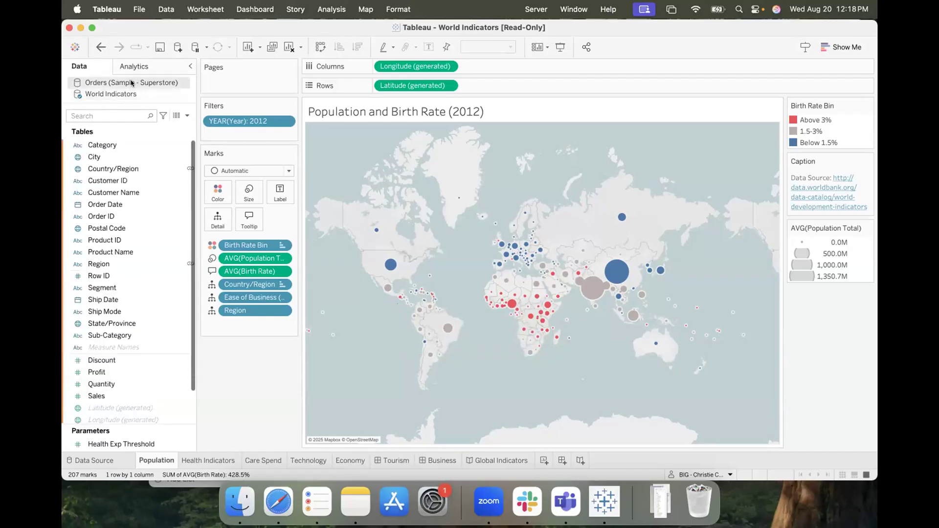
click(116, 94)
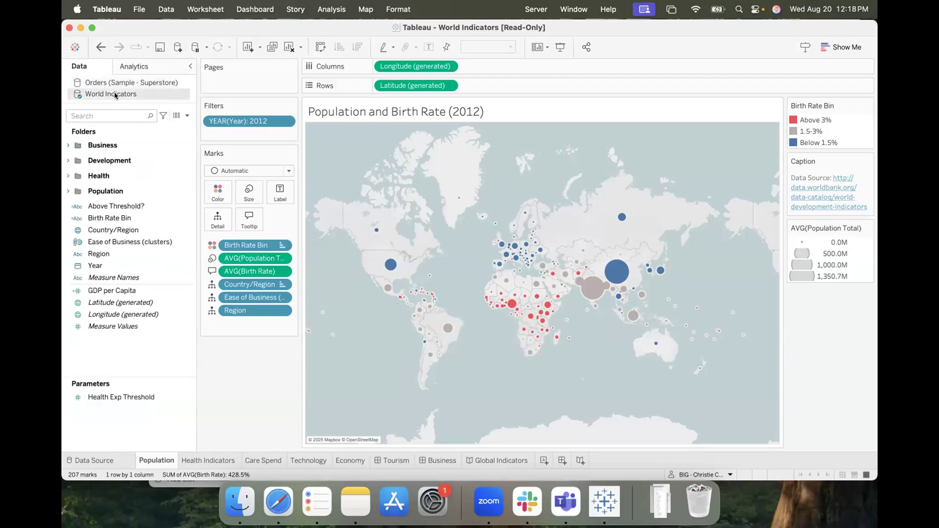
click(120, 83)
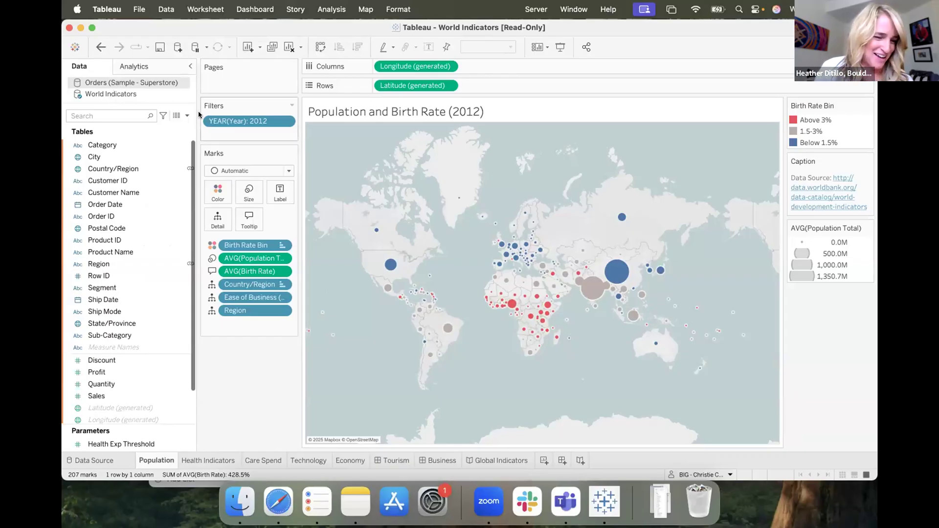
- Widen the data pane and view the connectors available for adding a new data source
drag(258, 113, 263, 113)
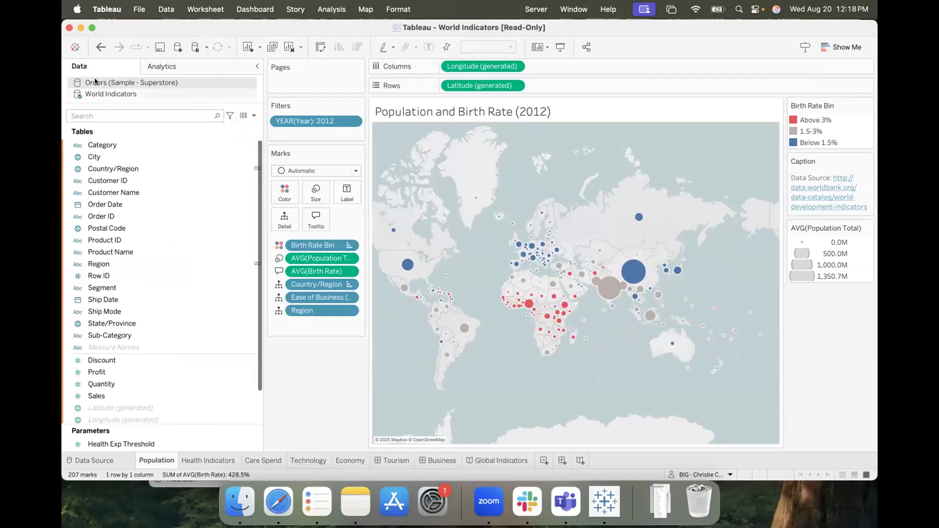
click(177, 47)
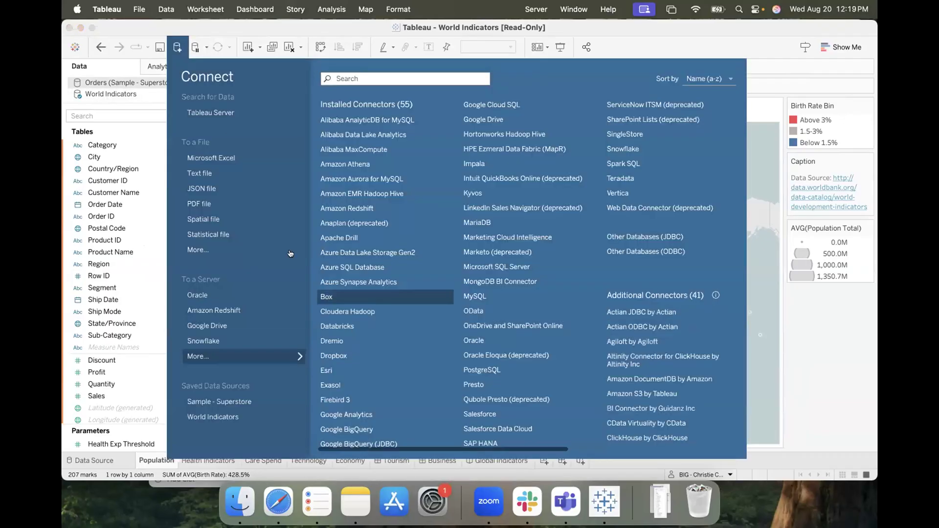
click(132, 27)
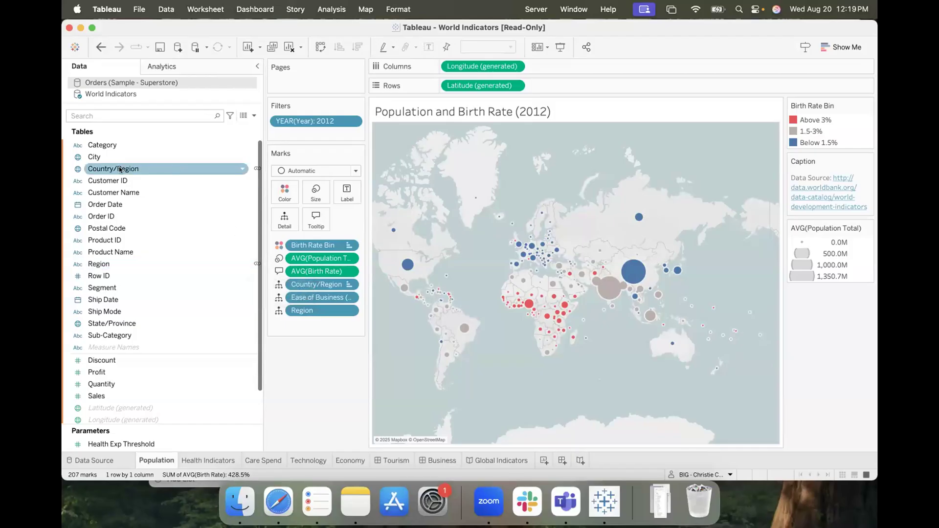
- Select the World Indicators data source and examine the actions available for it
click(105, 95)
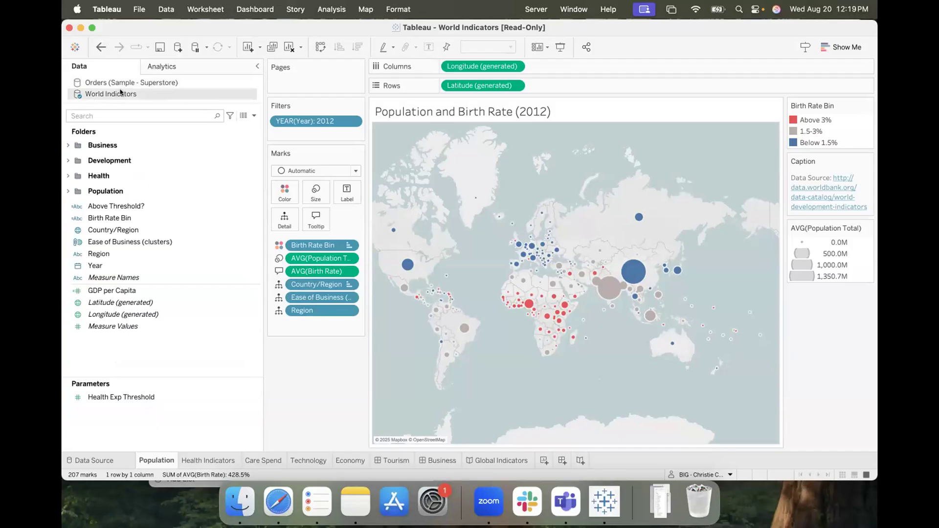
right_click(85, 92)
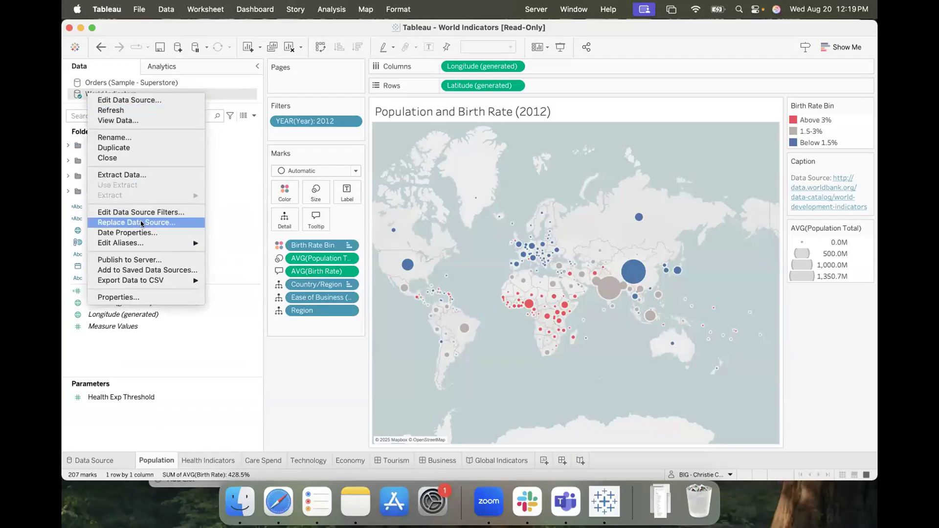
click(330, 380)
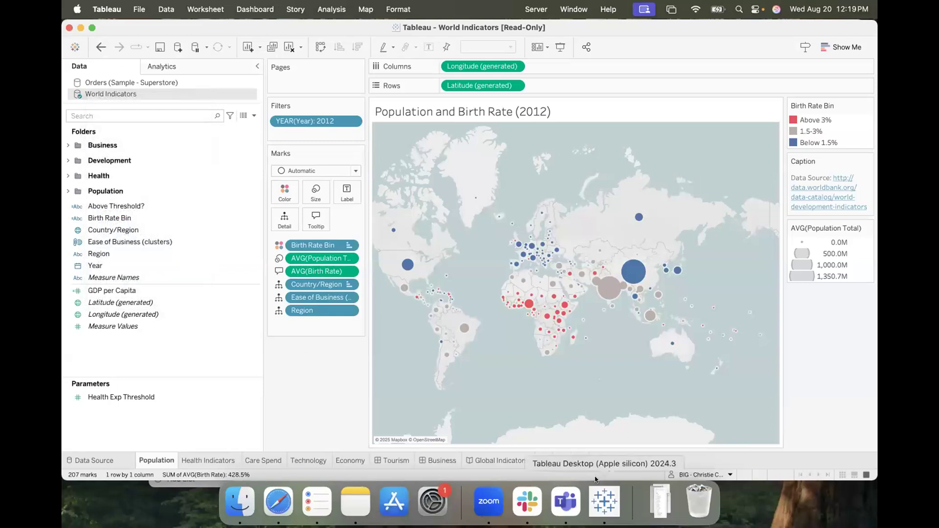
- Create a new worksheet with a bar chart of GDP per Capita by Country/Region, sorted in descending order
click(543, 460)
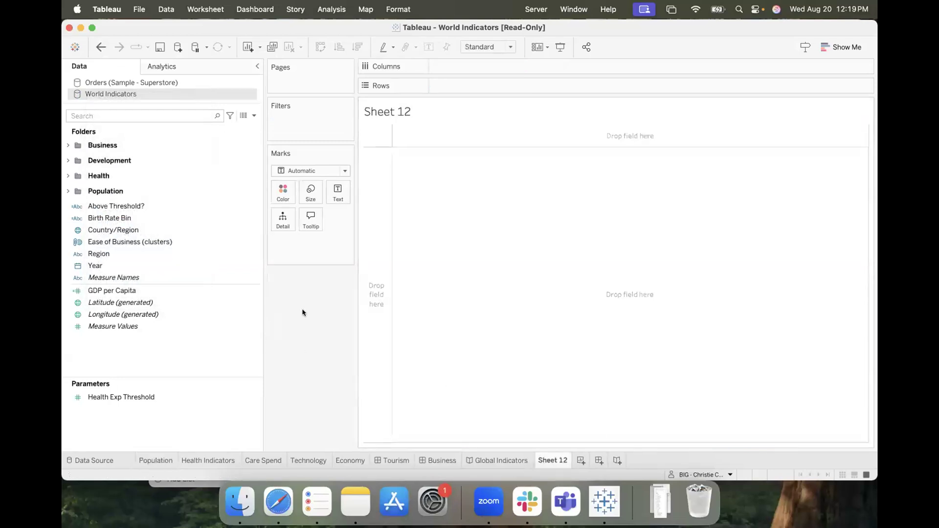
click(97, 254)
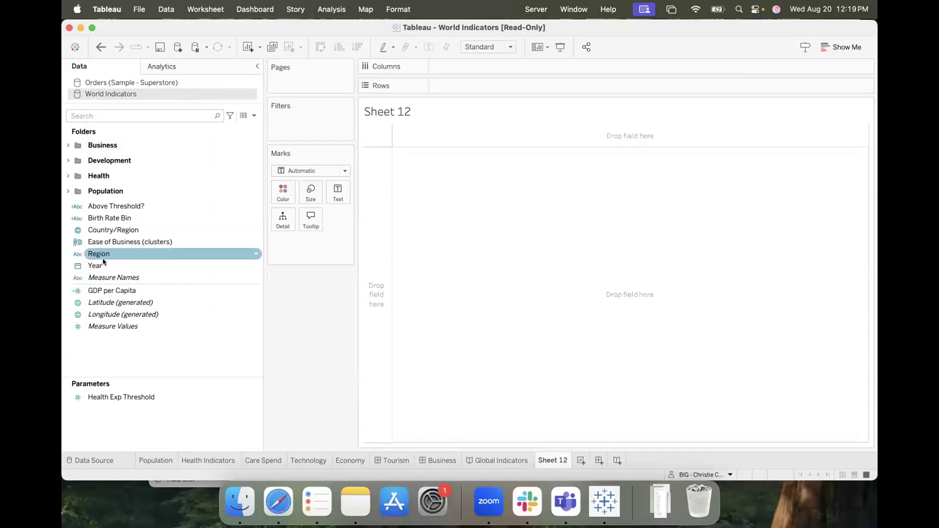
drag(112, 230, 473, 87)
click(98, 327)
click(90, 290)
drag(91, 291, 450, 65)
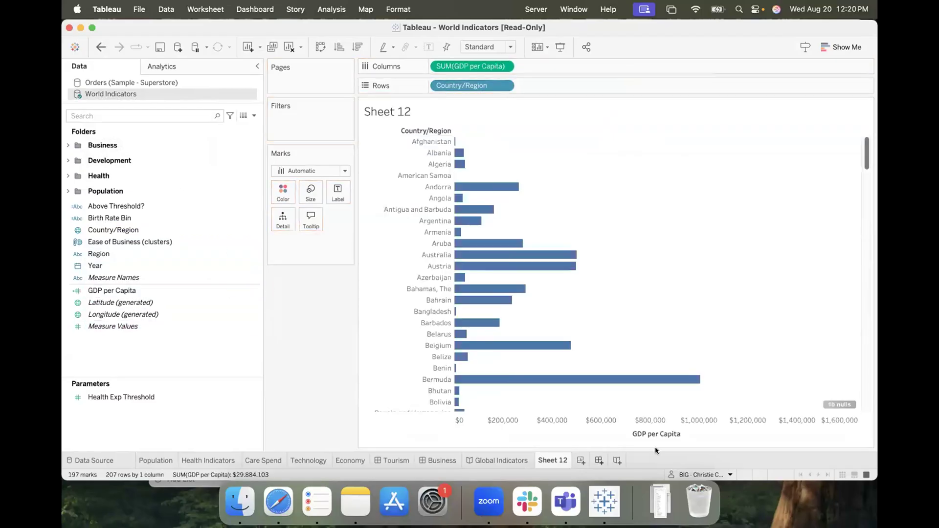
click(686, 435)
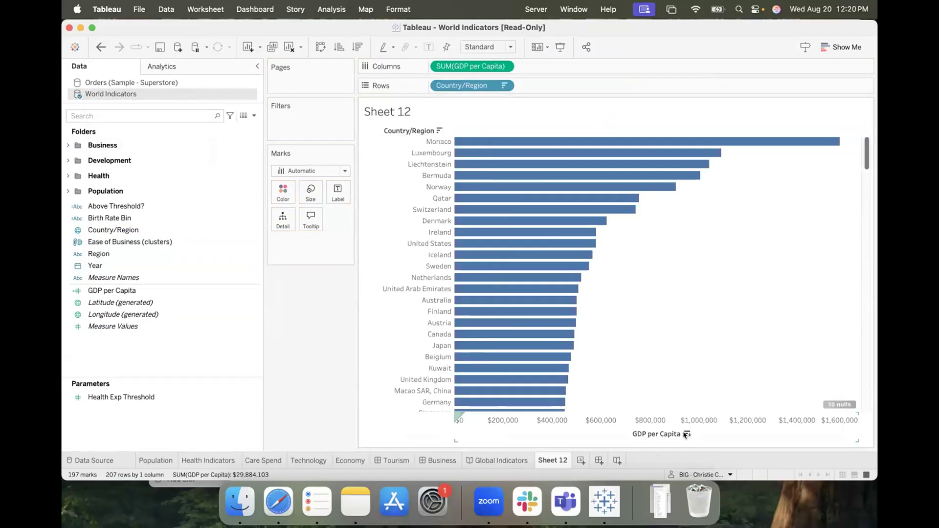
- Replace the World Indicators data source with Orders (Sample - Superstore) for the current worksheet only
right_click(104, 96)
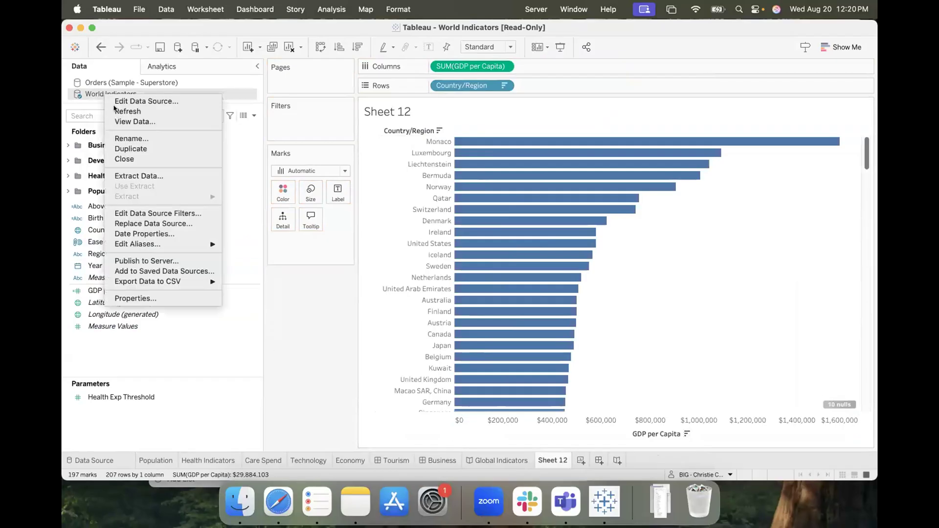
click(142, 224)
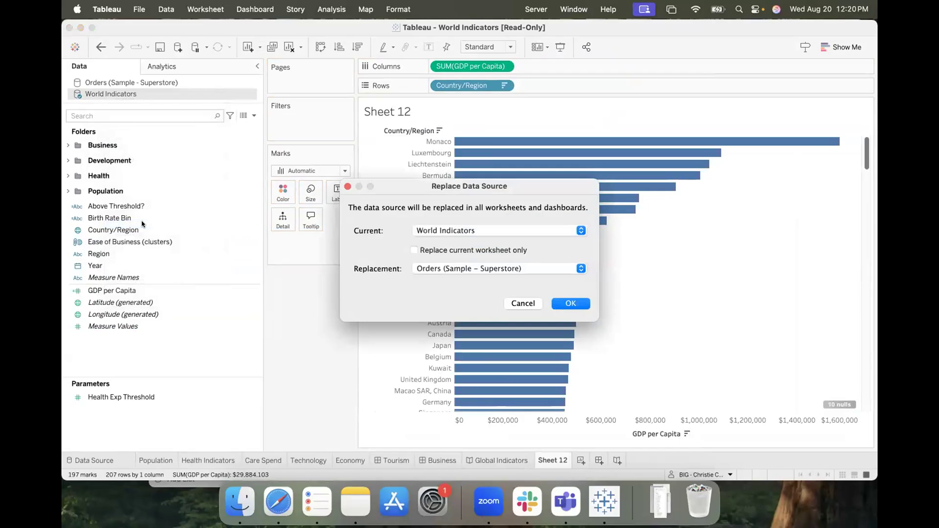
click(413, 250)
click(564, 304)
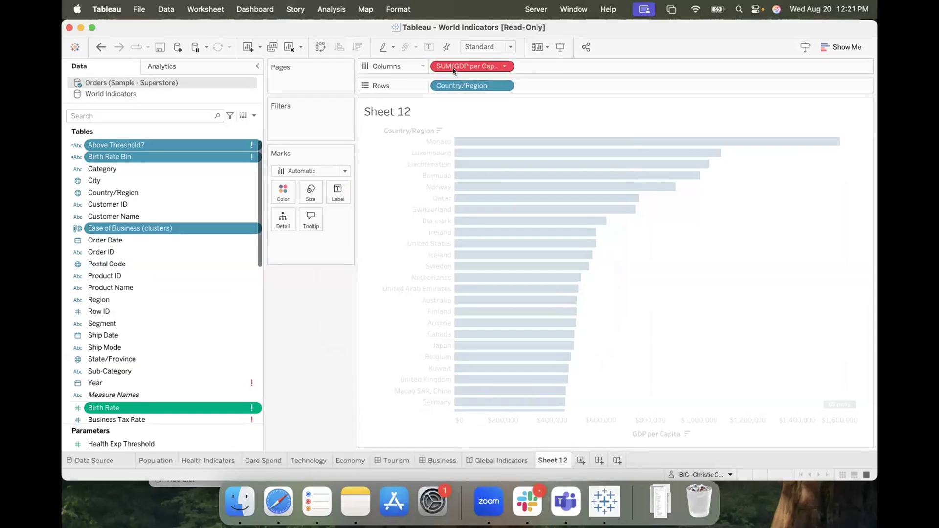
- Inspect the invalid GDP per Capita field on Columns and locate Profit among the replacement data source's fields
mouse_move(482, 68)
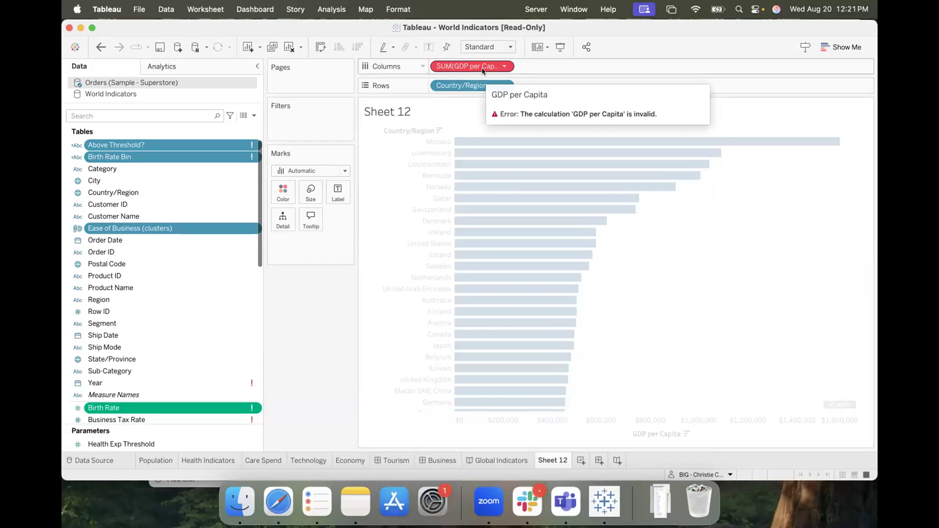
click(120, 285)
scroll(119, 323, down, 6)
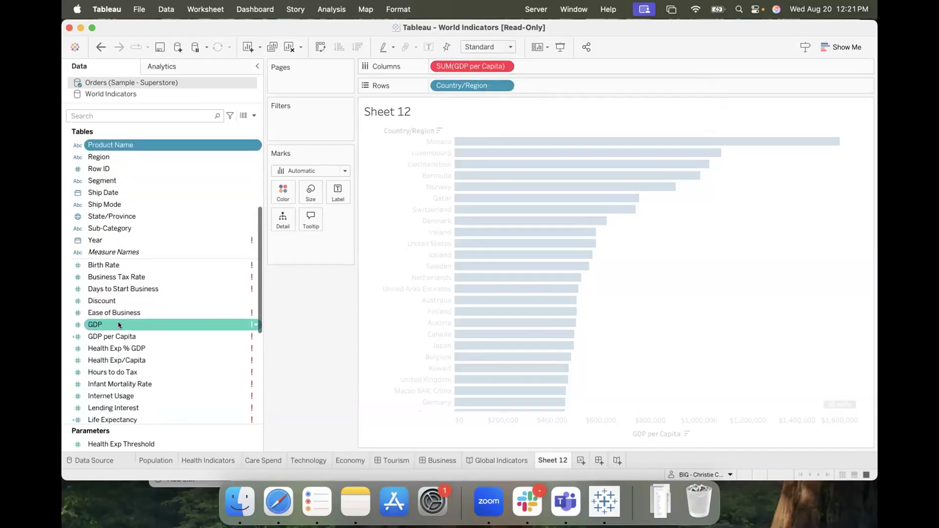
scroll(142, 276, down, 6)
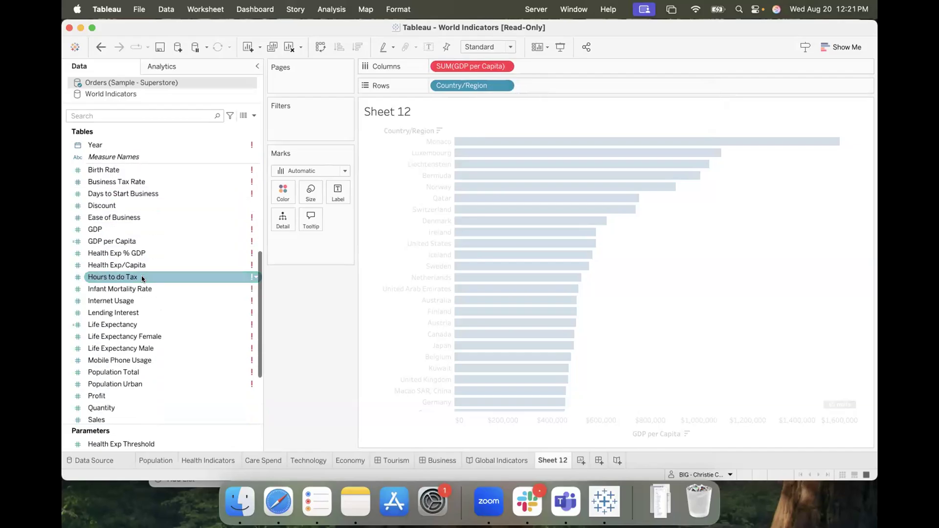
click(94, 315)
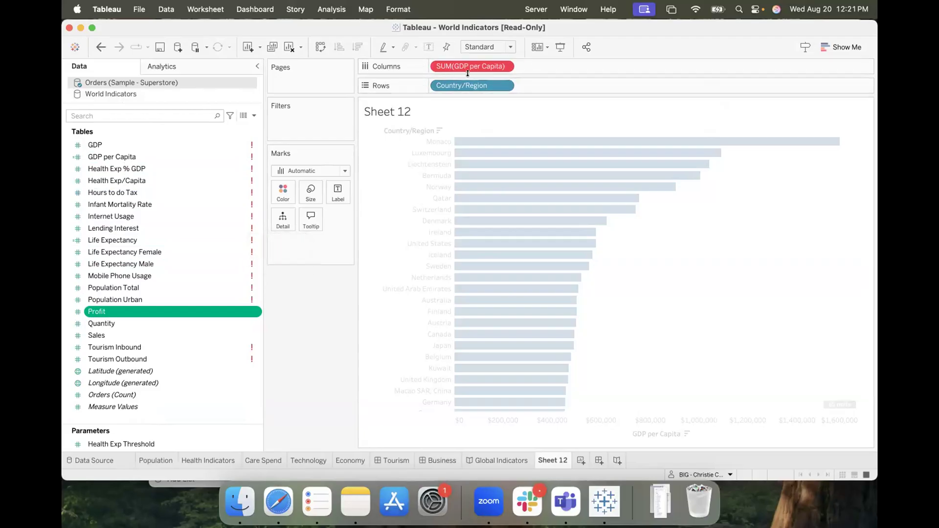
- Replace all references to GDP per Capita with Profit, and sort the Country/Region bars by Profit in descending order
click(140, 159)
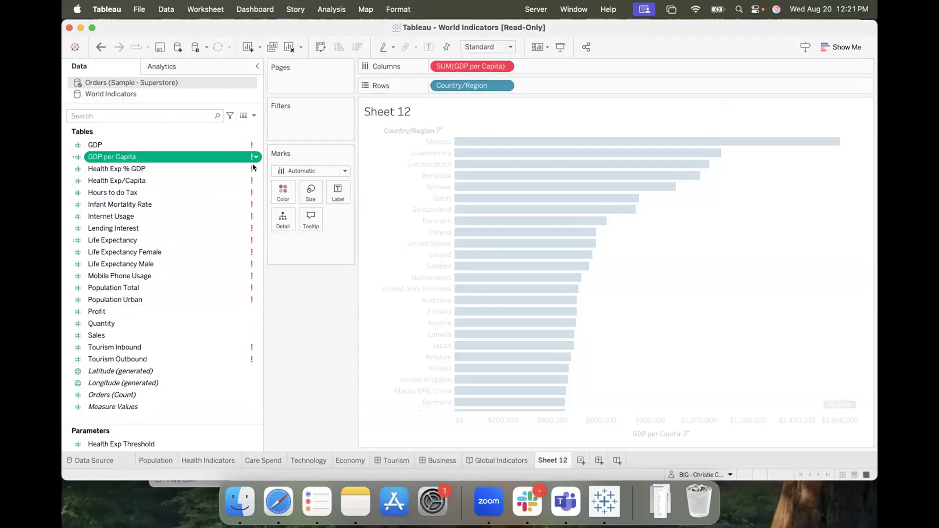
right_click(112, 157)
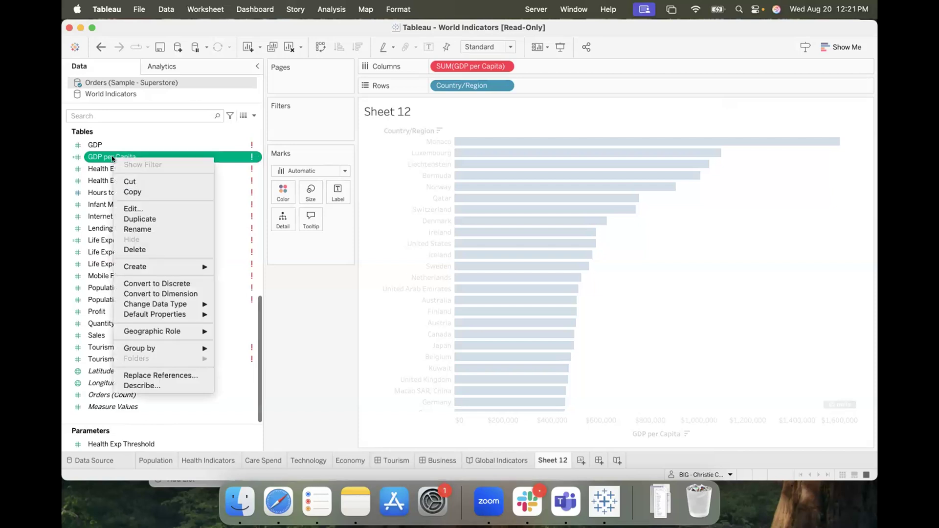
click(165, 376)
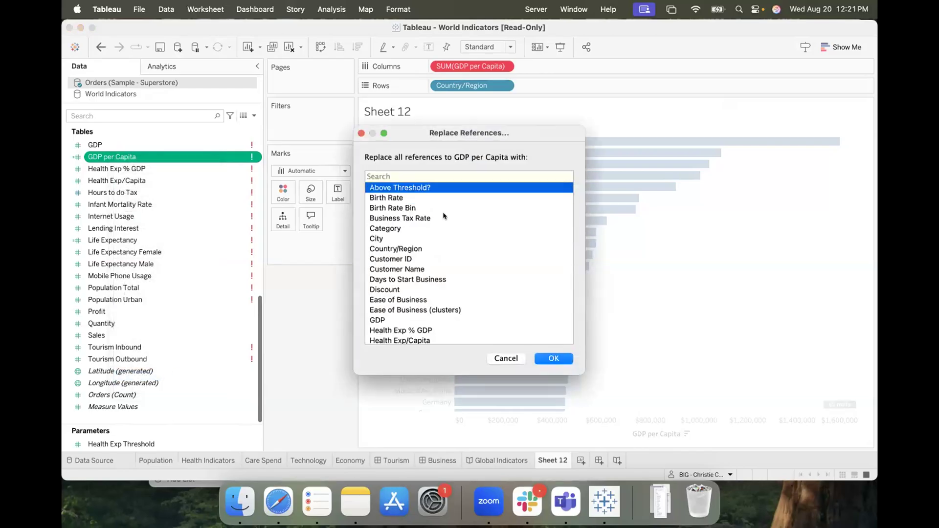
text(prof)
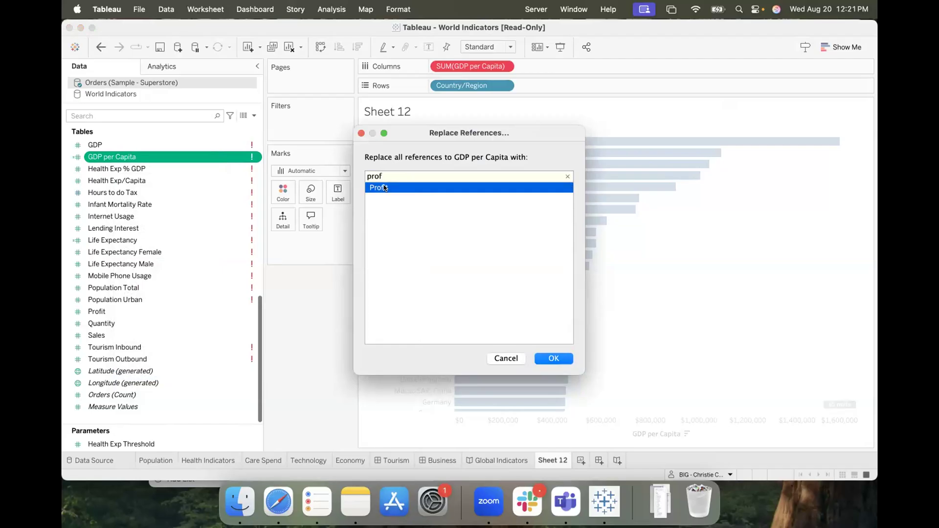
click(554, 358)
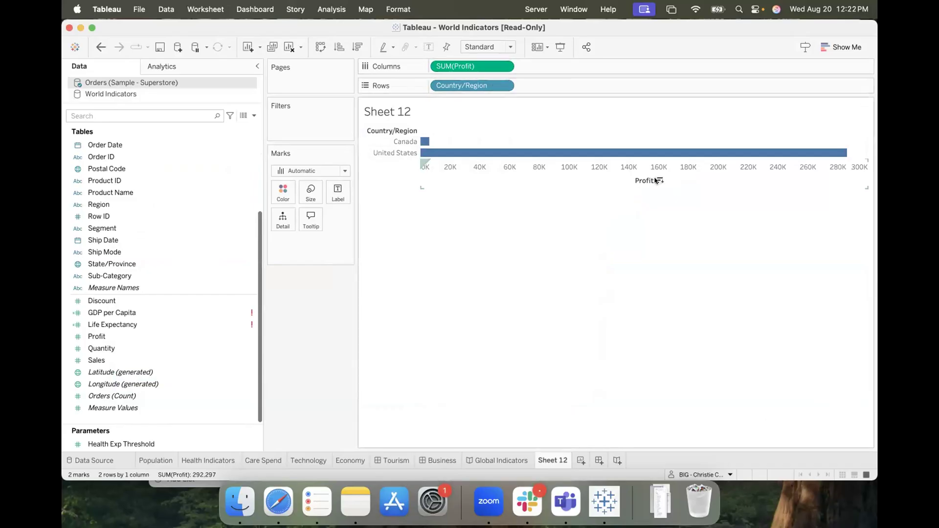
click(659, 180)
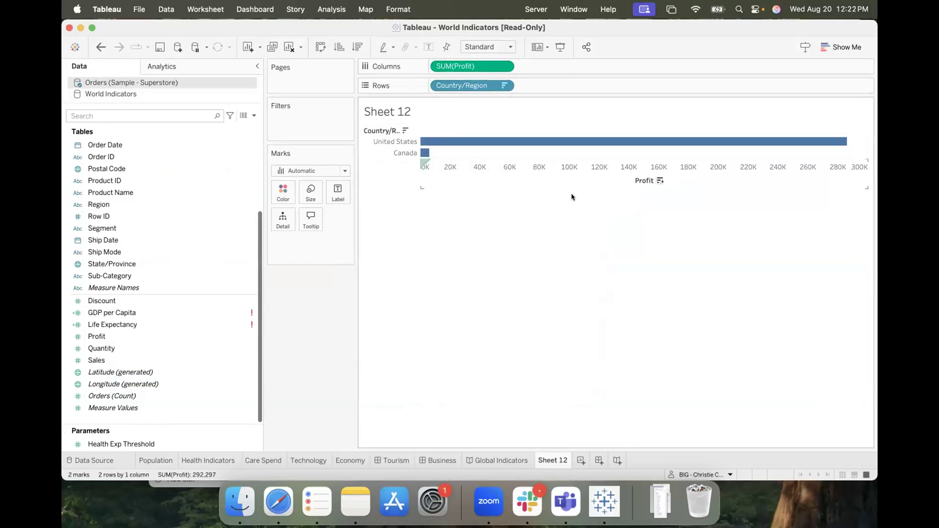
- Open the description of Sheet 12, and review its marks, shelves, dimensions, measures and data source details
click(250, 326)
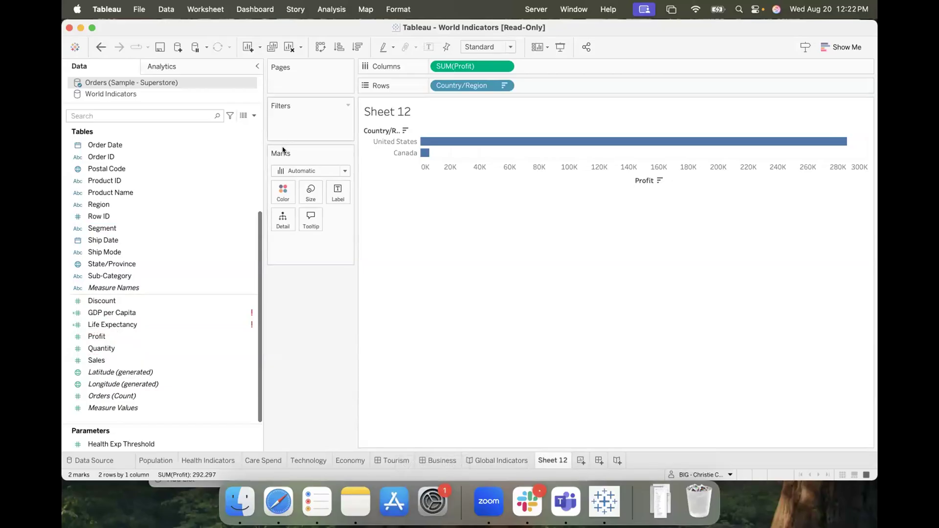
click(201, 9)
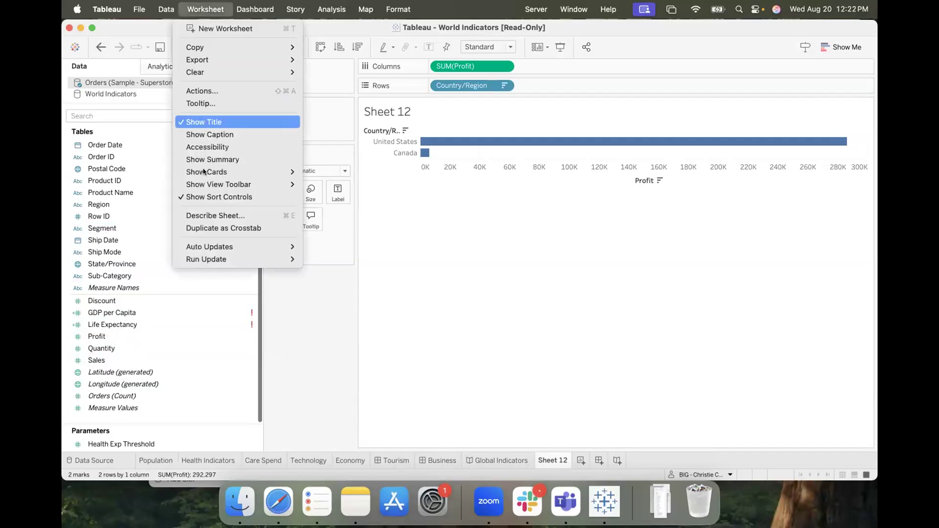
click(207, 215)
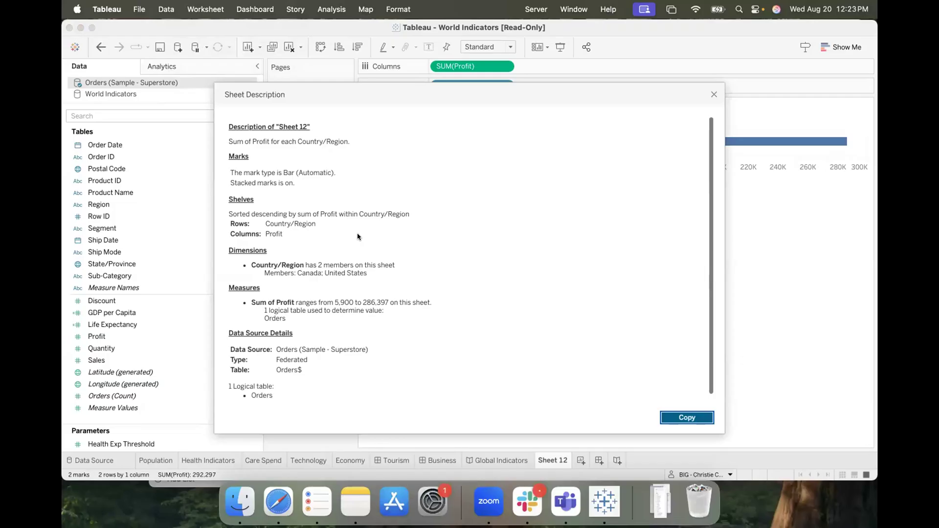
scroll(357, 237, down, 1)
scroll(357, 236, up, 1)
click(713, 95)
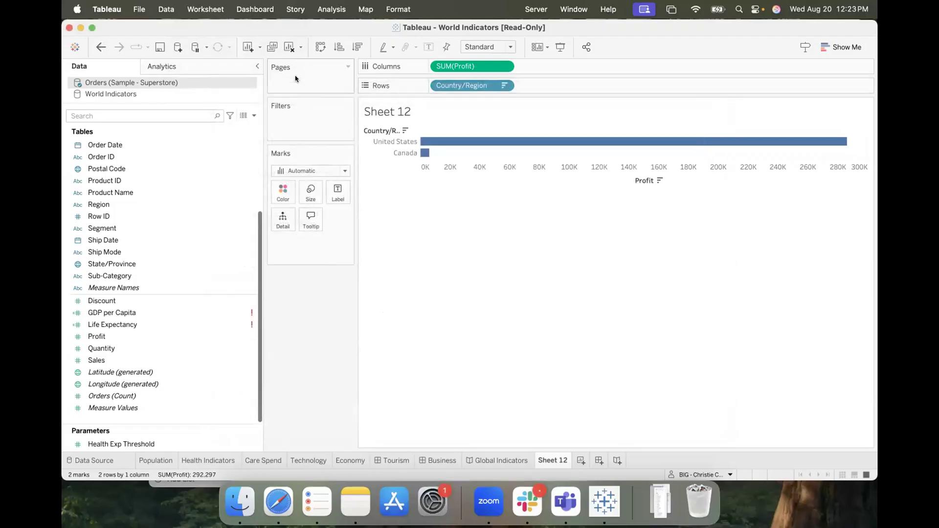
click(204, 6)
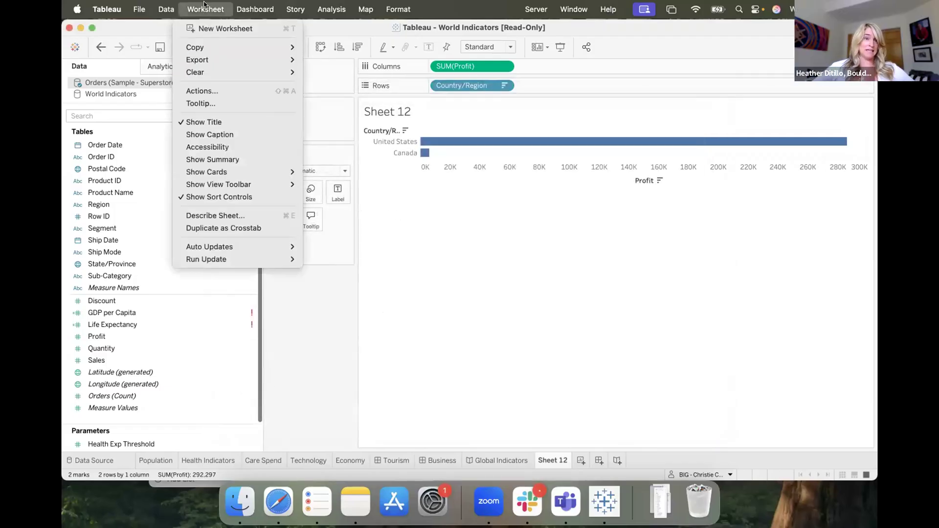
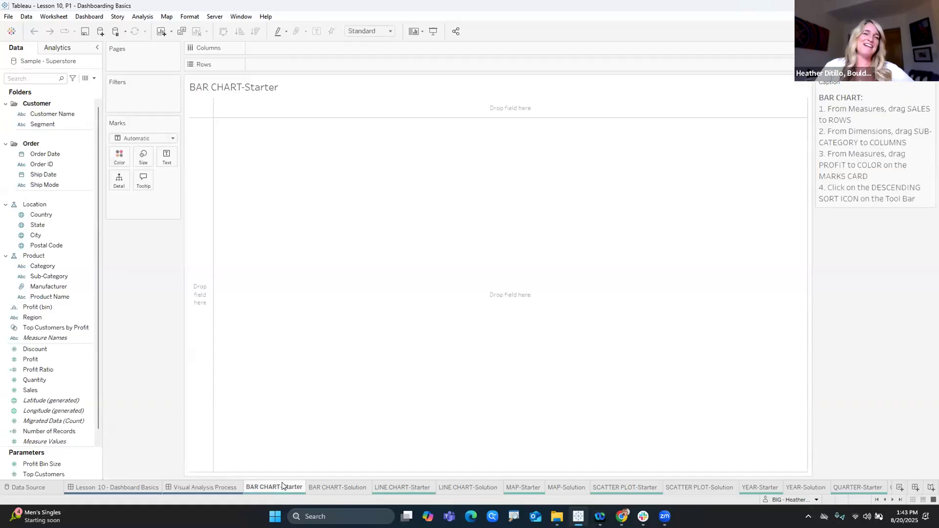
- View the finished chart on the BAR CHART-Solution sheet, and return to the BAR CHART-Starter sheet
mouse_move(281, 482)
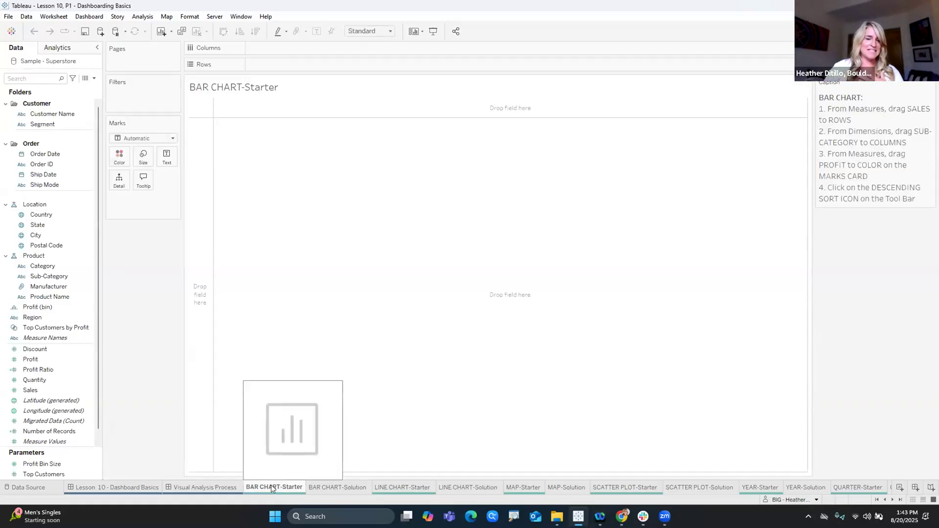
click(341, 489)
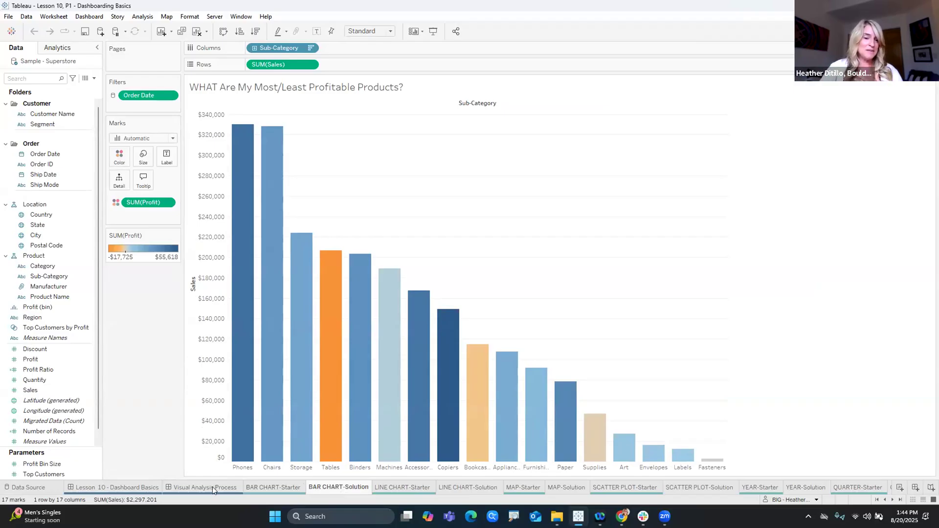
click(254, 487)
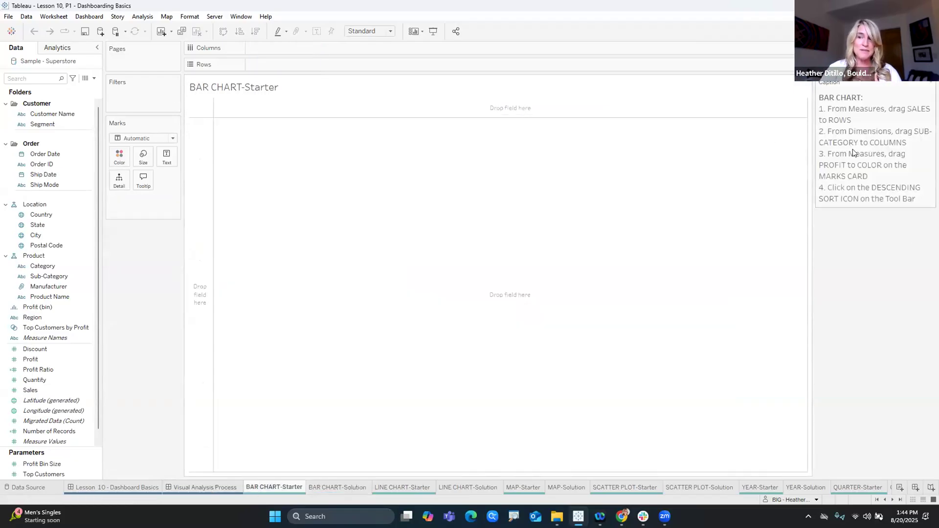
click(11, 31)
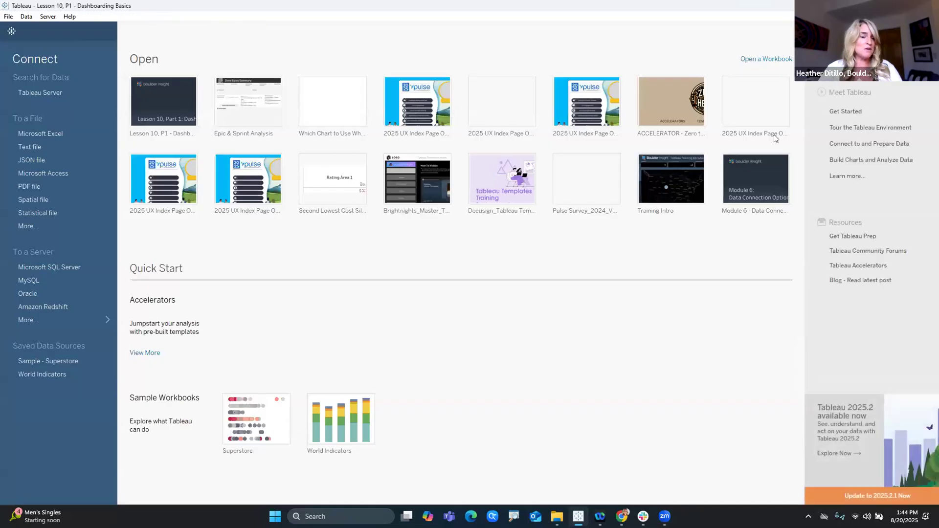
click(12, 31)
click(515, 517)
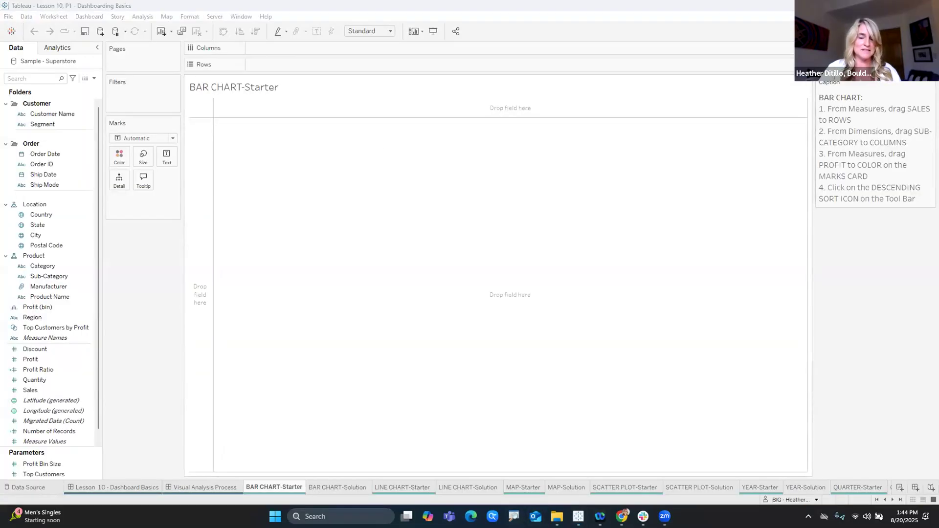
- Outline the BAR CHART instructions in the sheet caption with an on-screen annotation rectangle, and clear the annotation
key(Escape)
key(ctrl+2)
mouse_move(802, 82)
mouse_down()
mouse_move(900, 215)
mouse_move(937, 214)
mouse_up()
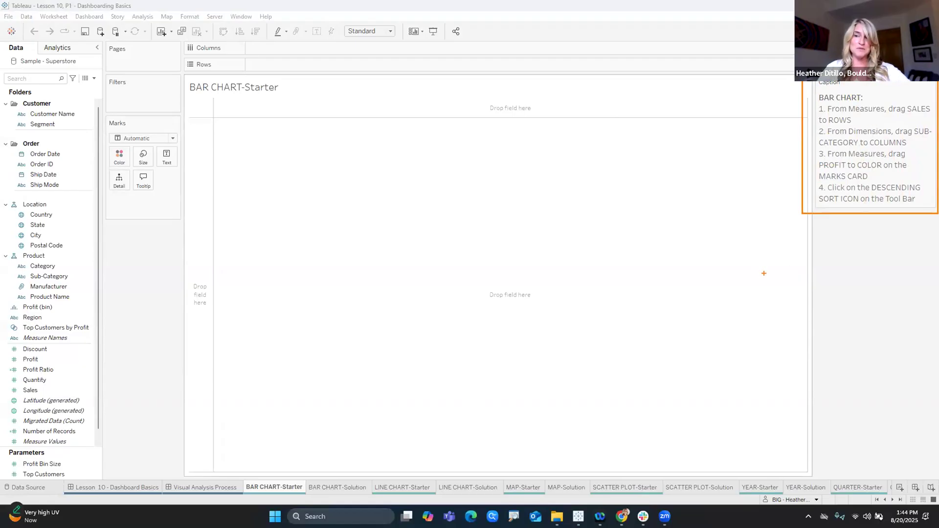
key(Escape)
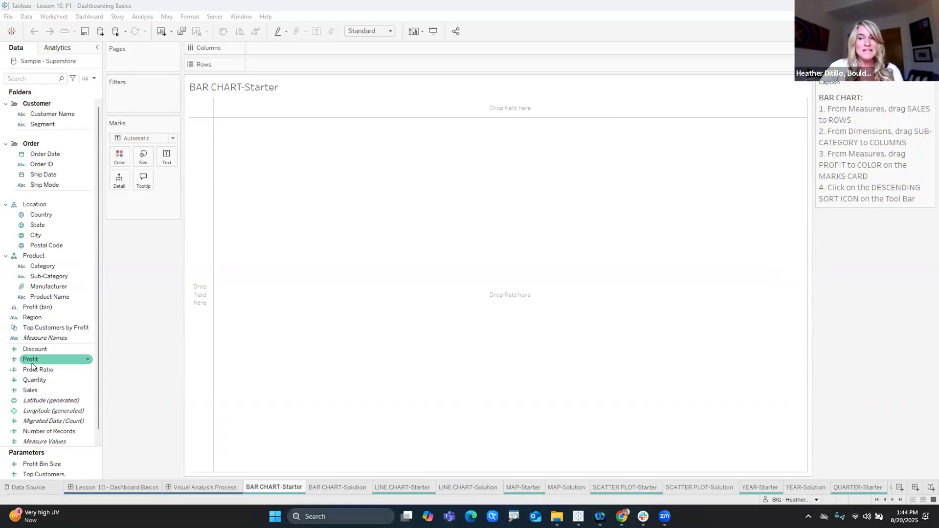
- Build a bar chart with Sales on Rows and Sub-Category on Columns, sorted in descending order
drag(43, 387, 277, 44)
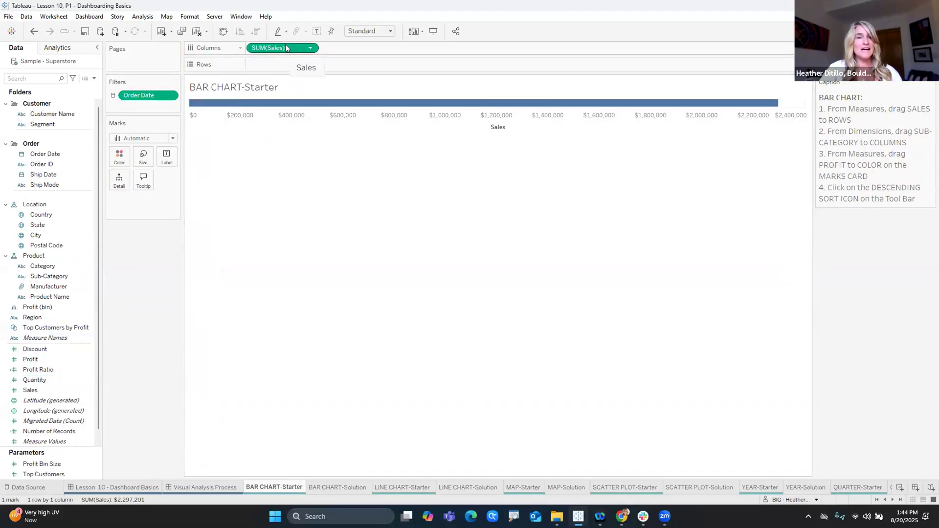
drag(286, 47, 284, 60)
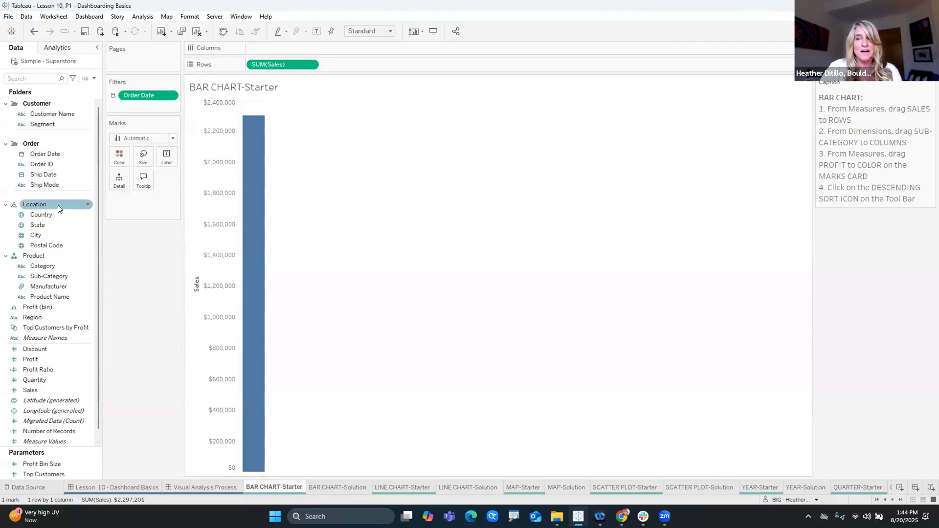
drag(47, 277, 271, 48)
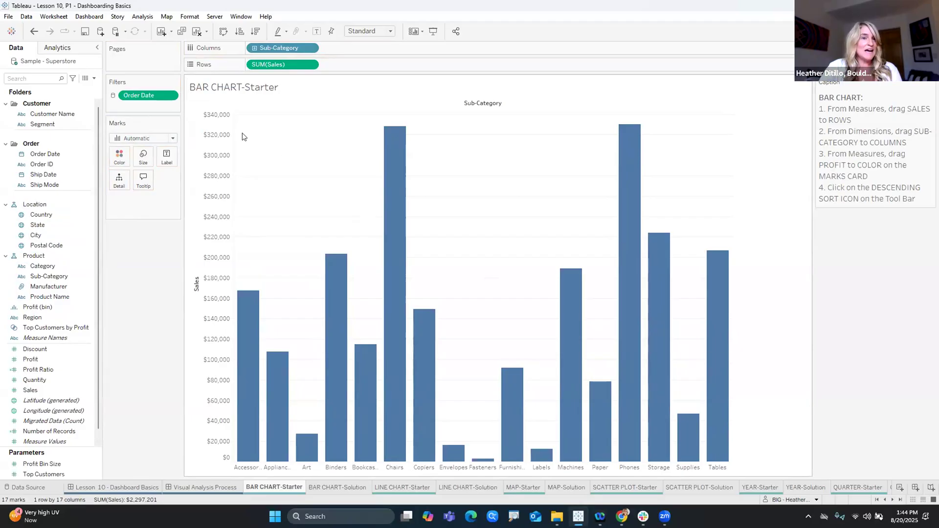
click(257, 32)
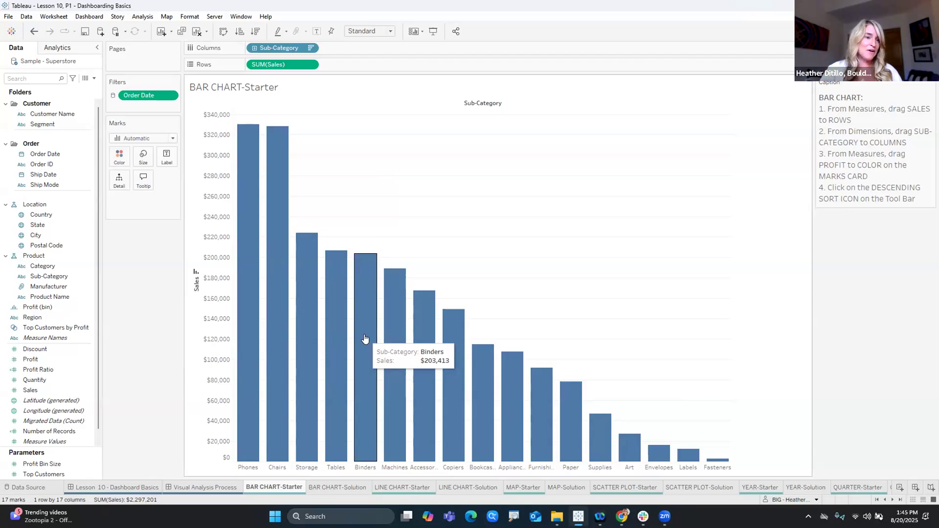
- Color the sub-category bars by Profit, and inspect the details of the Tables bar
click(30, 390)
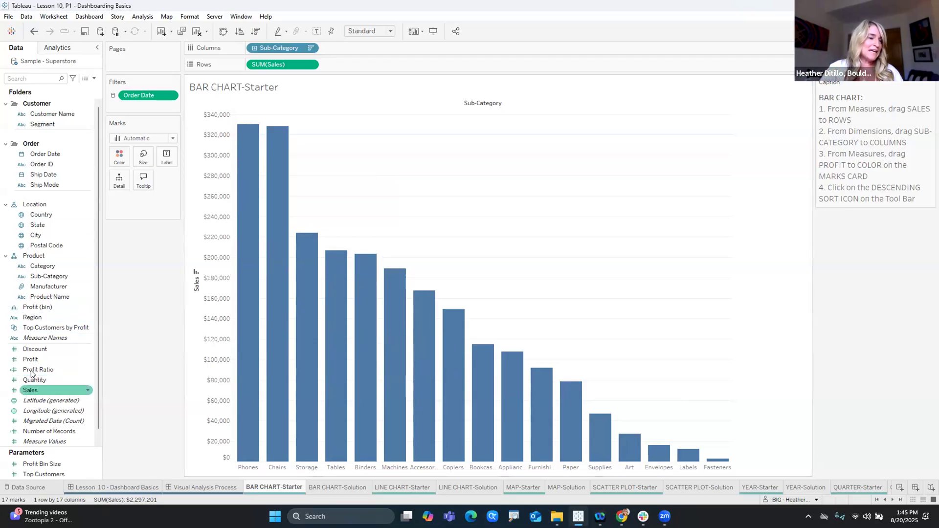
click(30, 360)
drag(31, 363, 117, 162)
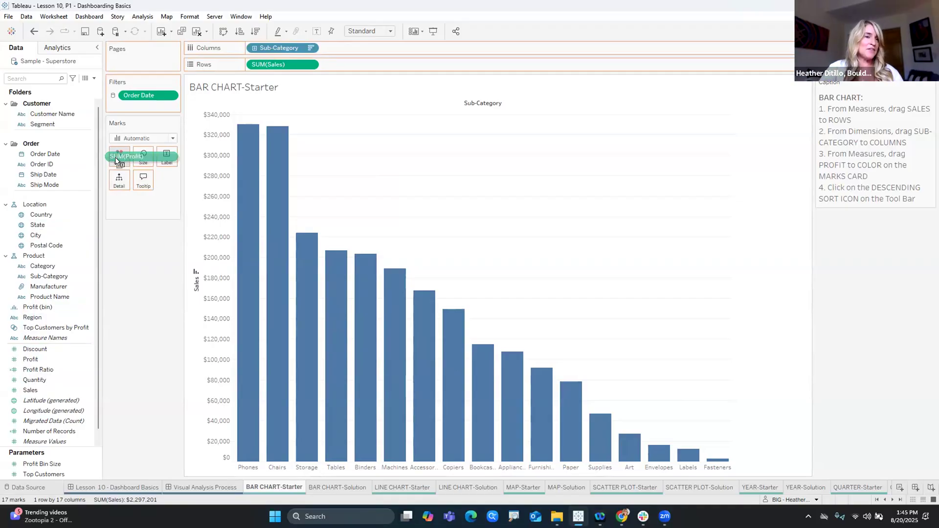
key(ctrl)
key(ctrl)
drag(117, 161, 117, 161)
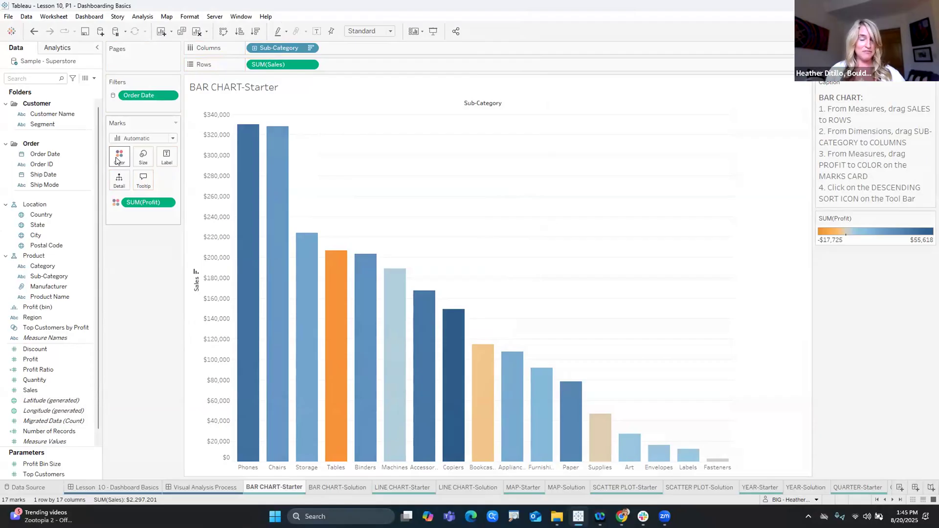
mouse_move(341, 284)
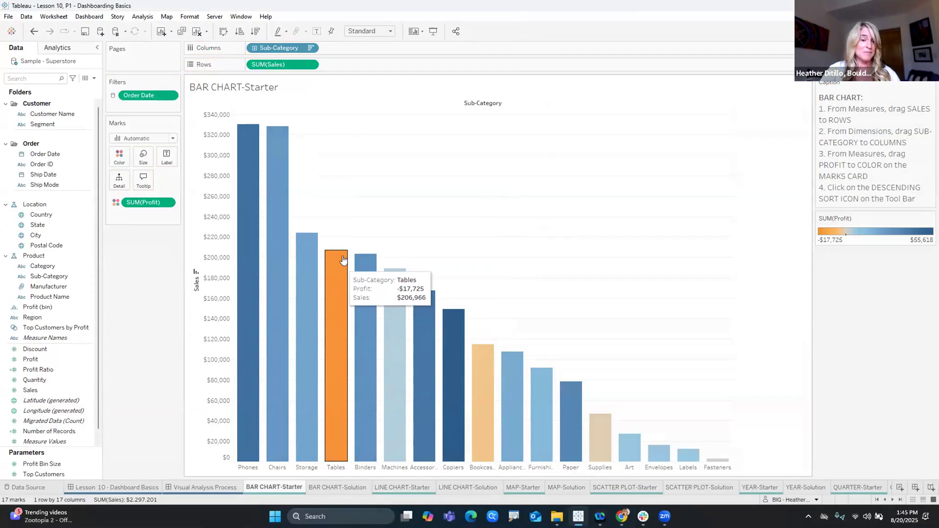
- View the finished BAR CHART-Solution and LINE CHART-Solution sheets, and open the LINE CHART-Starter sheet
click(337, 488)
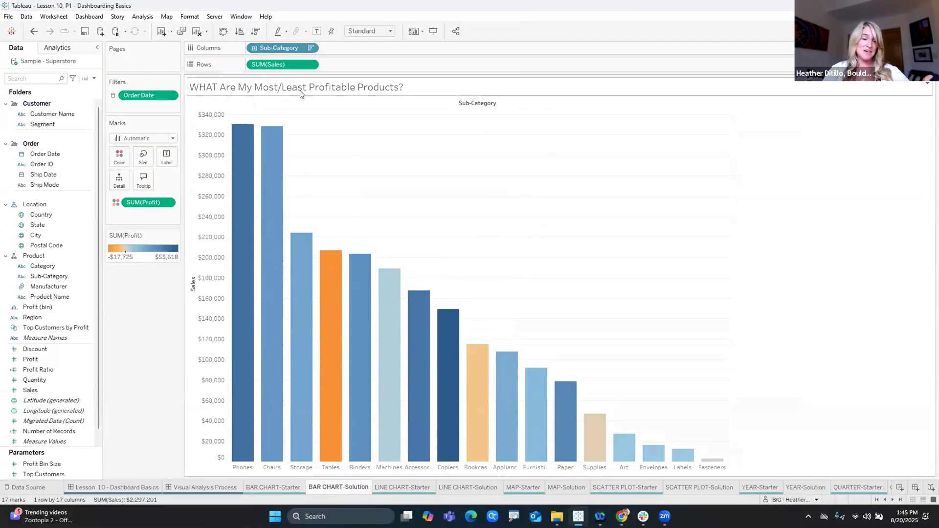
click(451, 486)
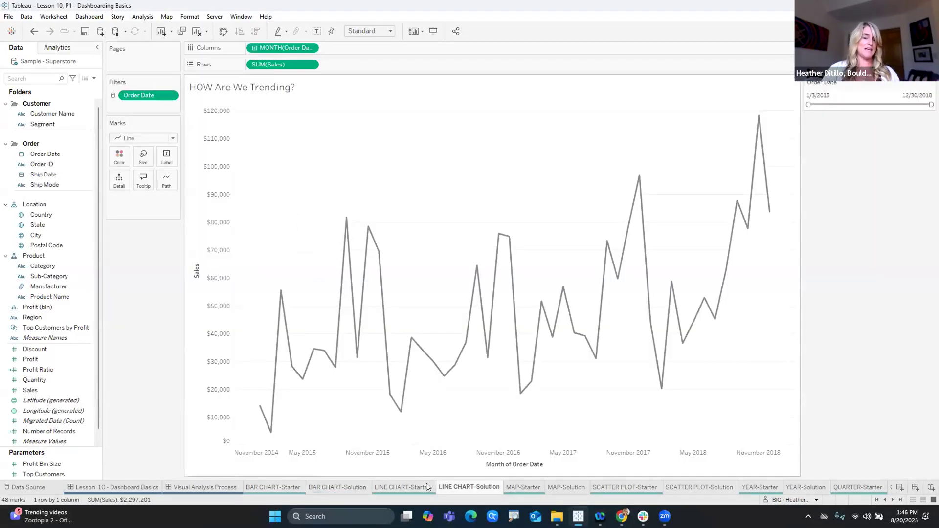
click(404, 486)
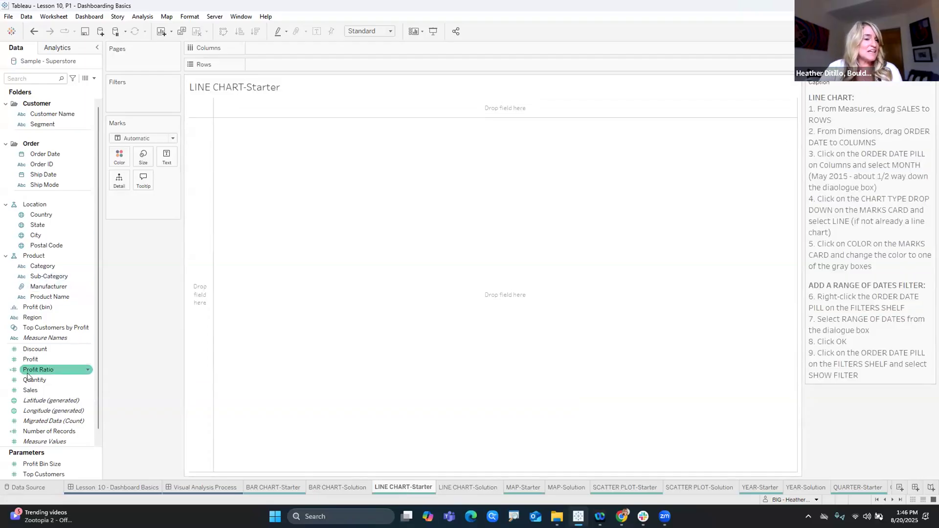
- Build a line chart with Sales on Rows and Order Date on Columns at the continuous Month (May 2015) level
drag(30, 389, 286, 67)
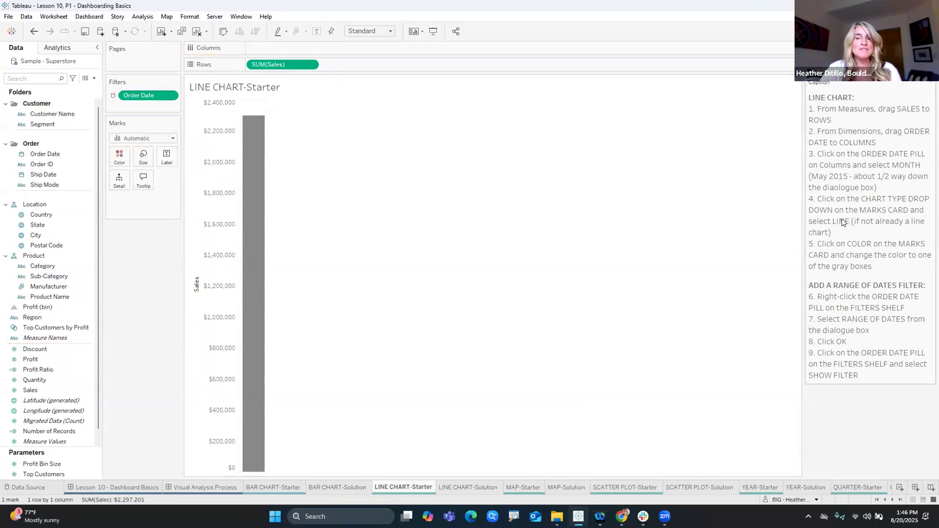
click(37, 155)
drag(37, 154, 269, 47)
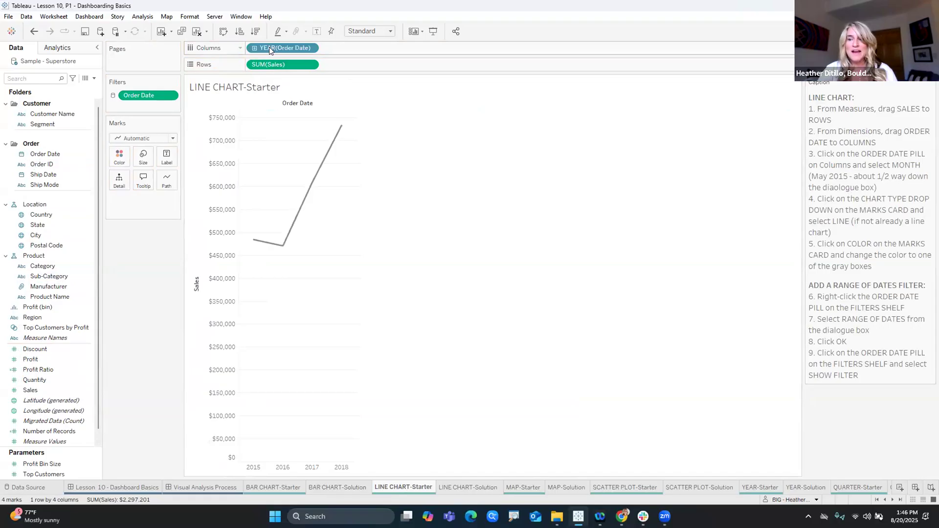
click(310, 48)
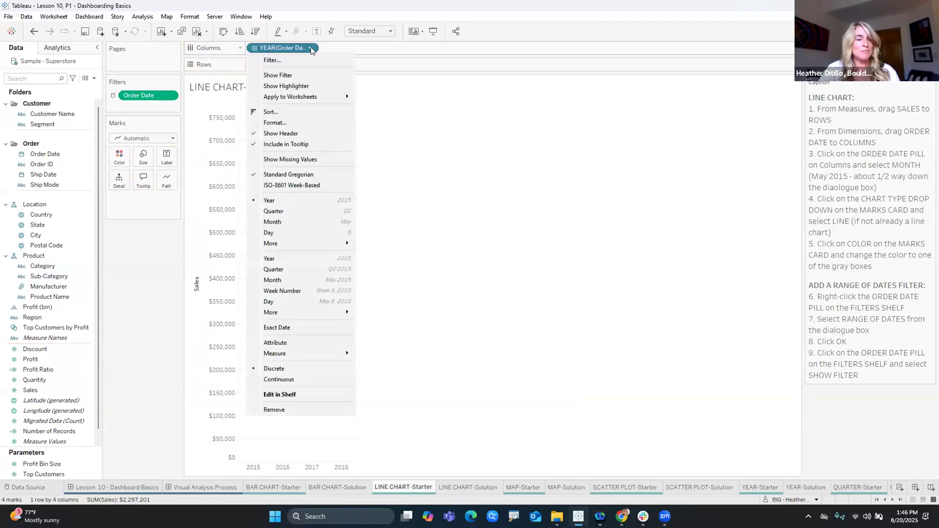
click(277, 282)
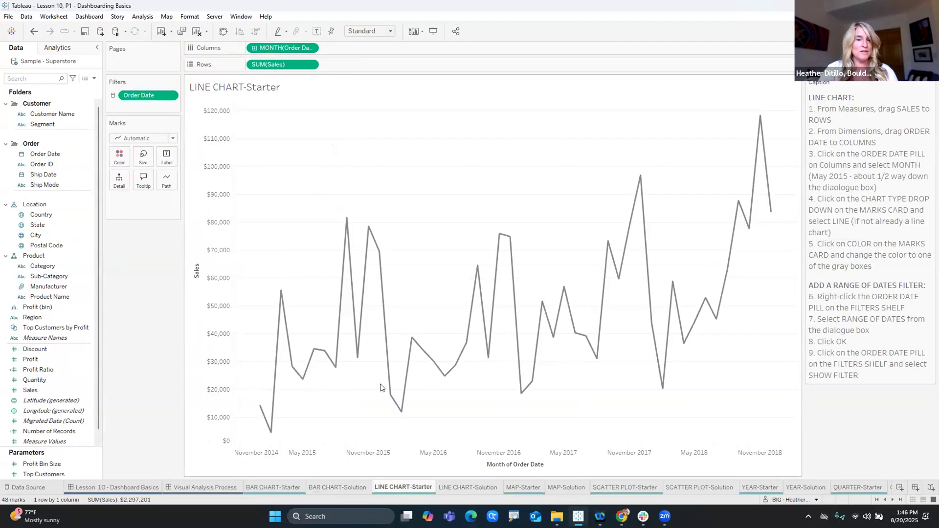
click(309, 47)
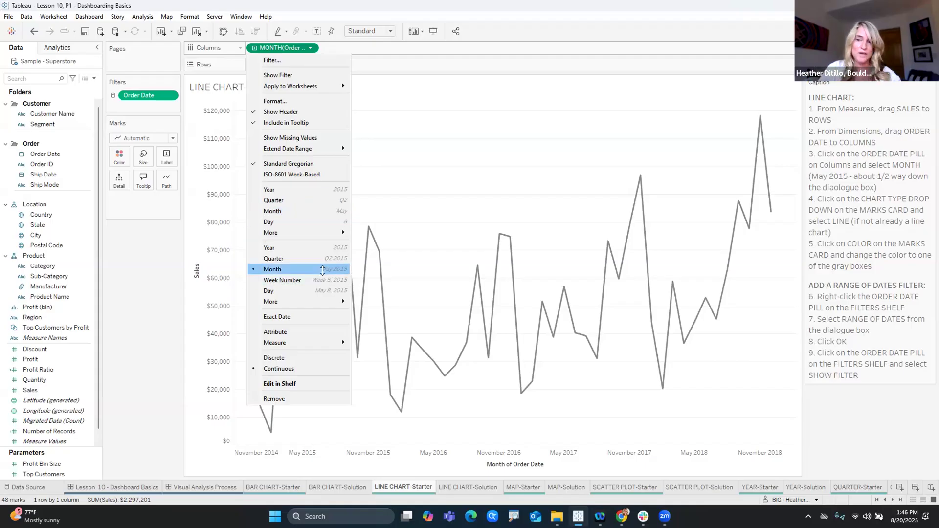
- Examine the finished LINE CHART-Solution and MAP-Solution sheets, and open the empty MAP-Starter sheet
click(169, 274)
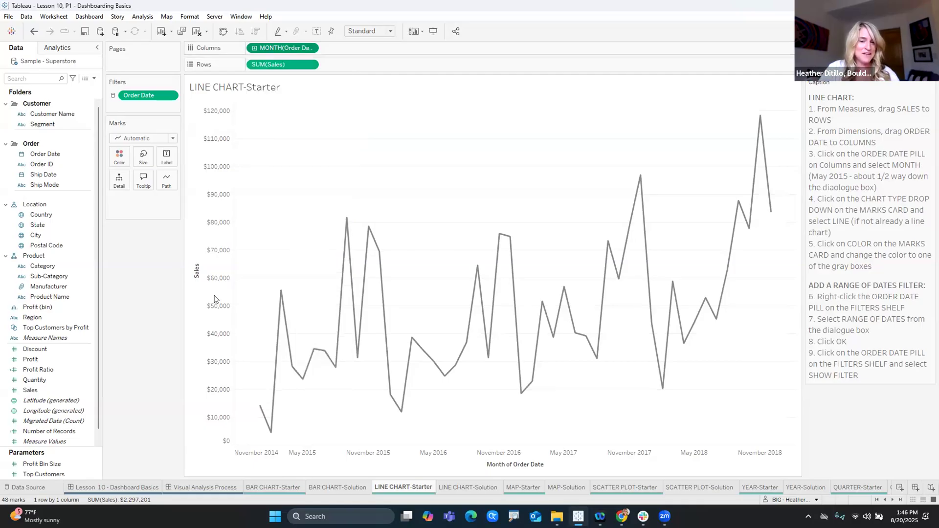
click(479, 487)
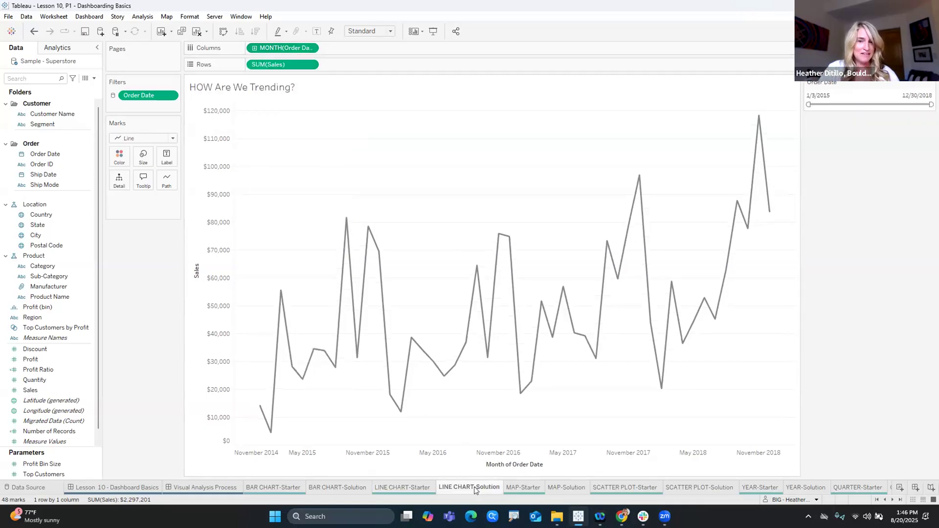
click(581, 491)
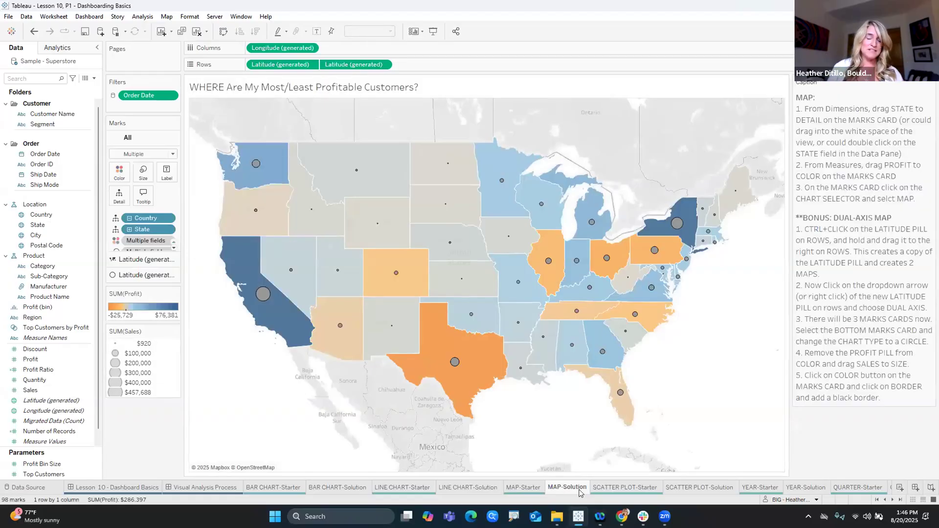
click(520, 488)
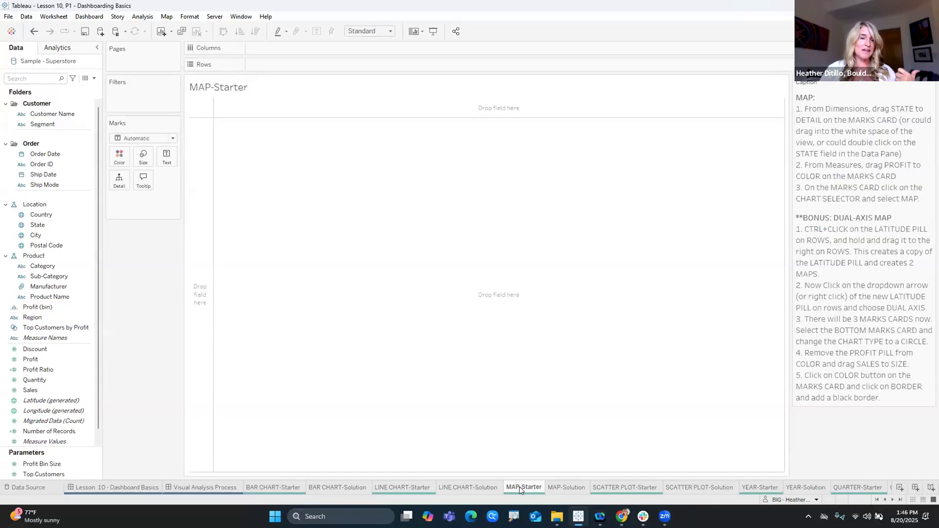
click(560, 488)
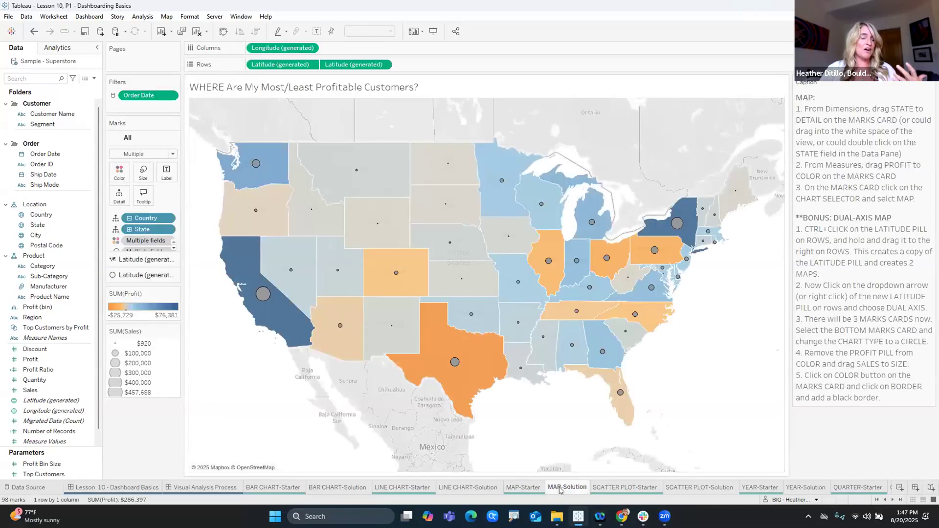
mouse_move(560, 488)
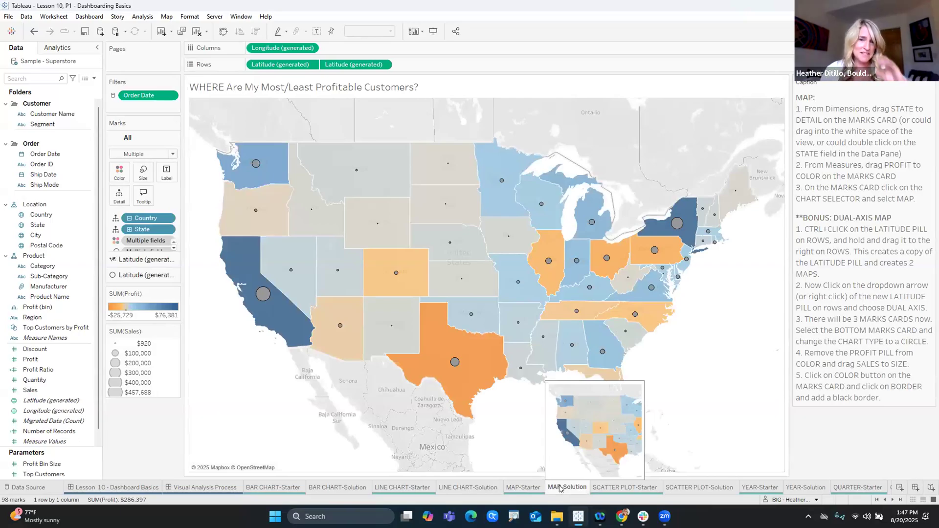
click(481, 487)
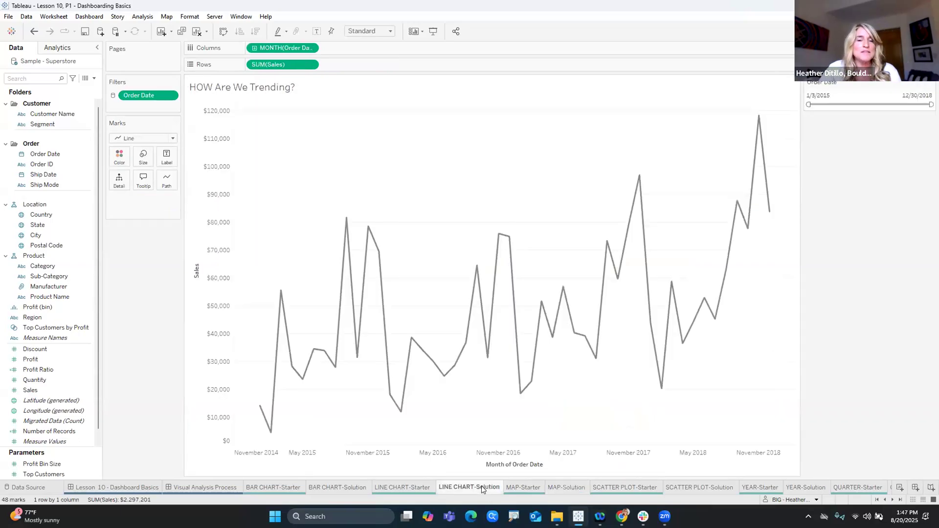
click(538, 488)
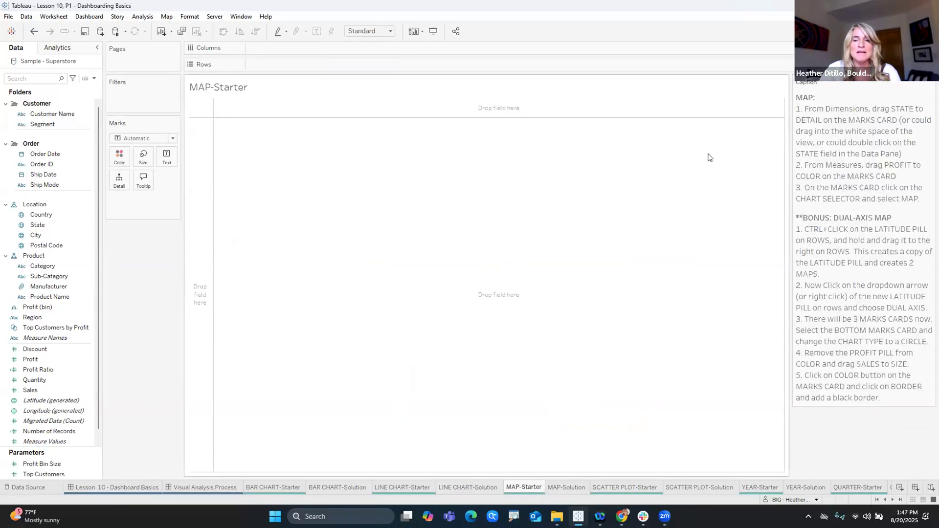
click(565, 489)
click(522, 488)
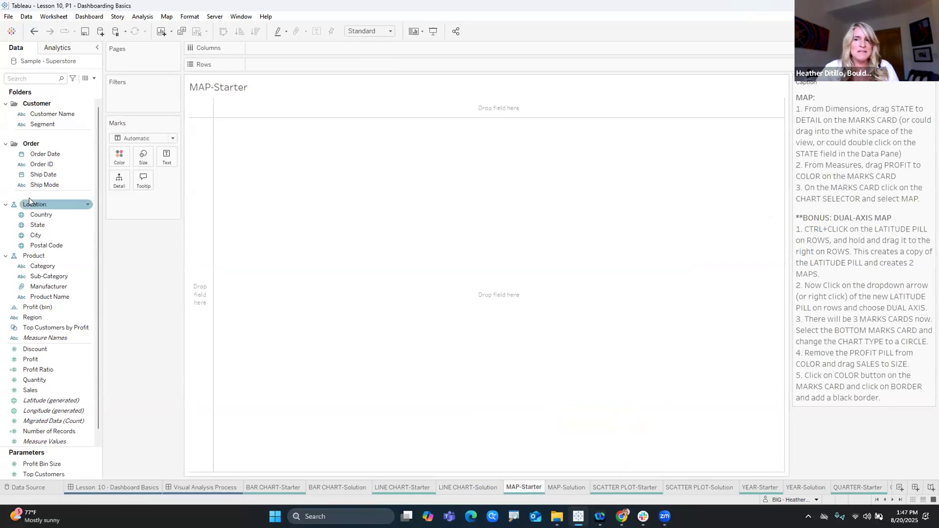
- Plot State on the blank MAP-Starter view and change the mark type to Map
click(43, 235)
click(40, 227)
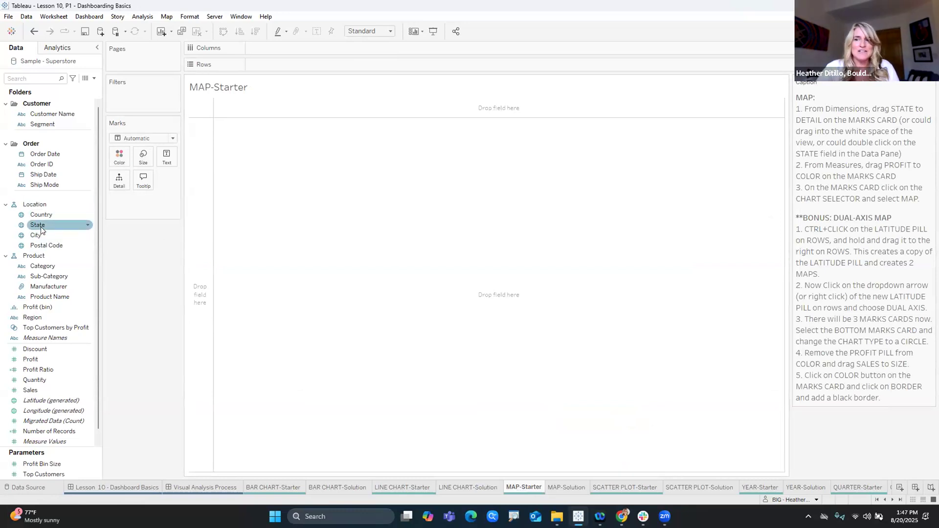
drag(40, 227, 479, 224)
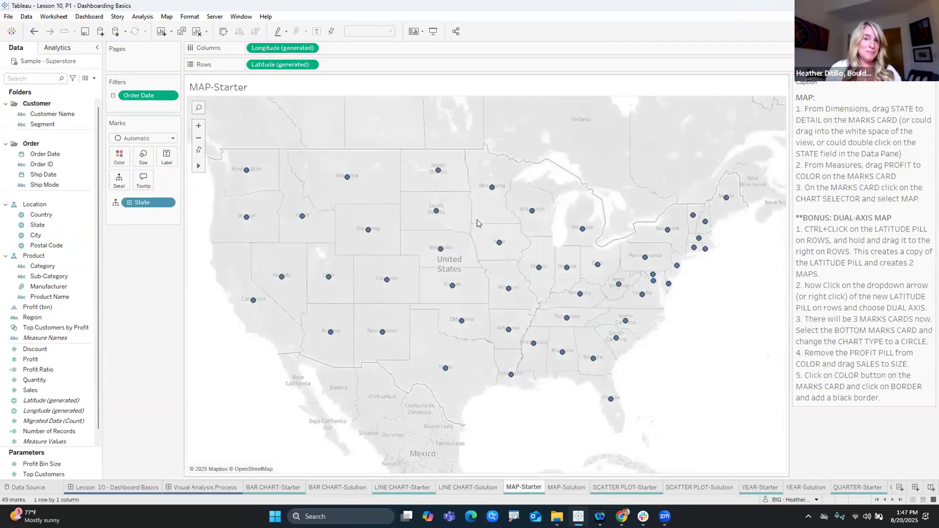
click(174, 139)
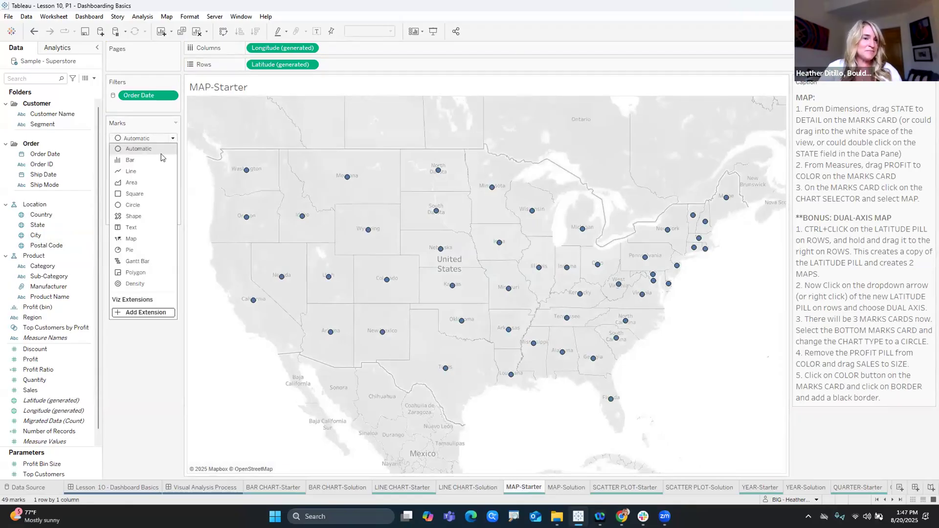
key(ctrl)
key(ctrl)
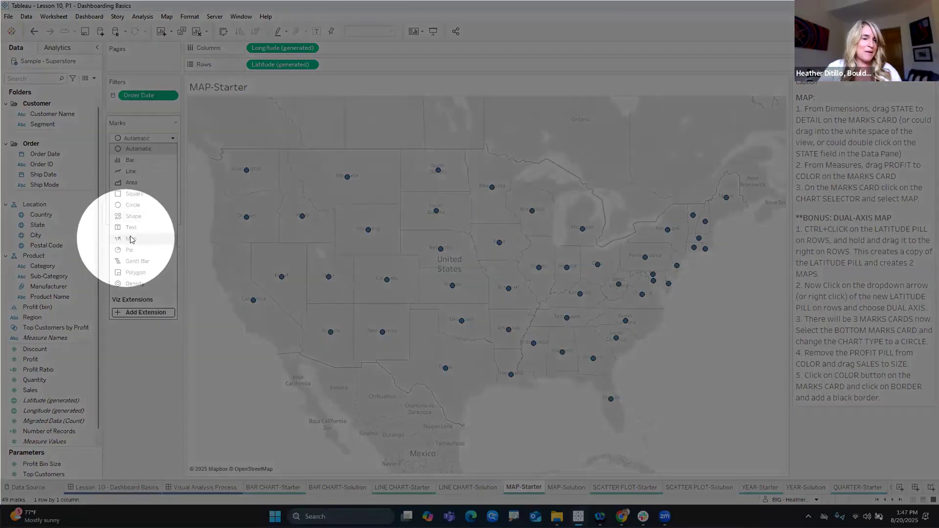
click(129, 239)
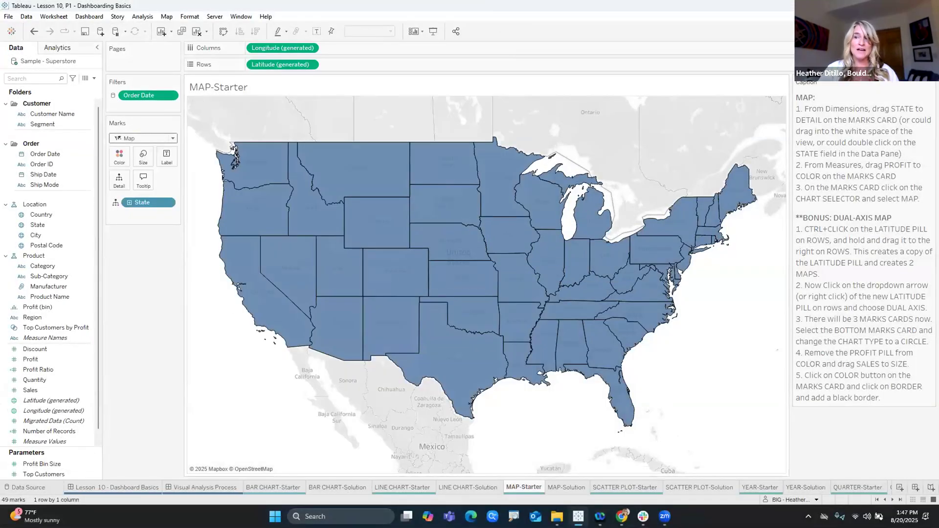
- Apply the filled map chart from Show Me and color the states by Profit
click(914, 30)
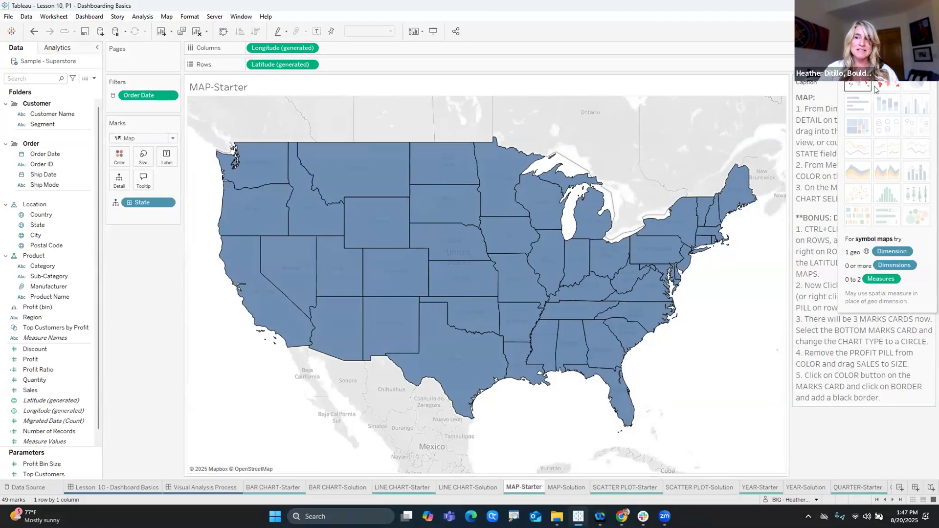
click(883, 86)
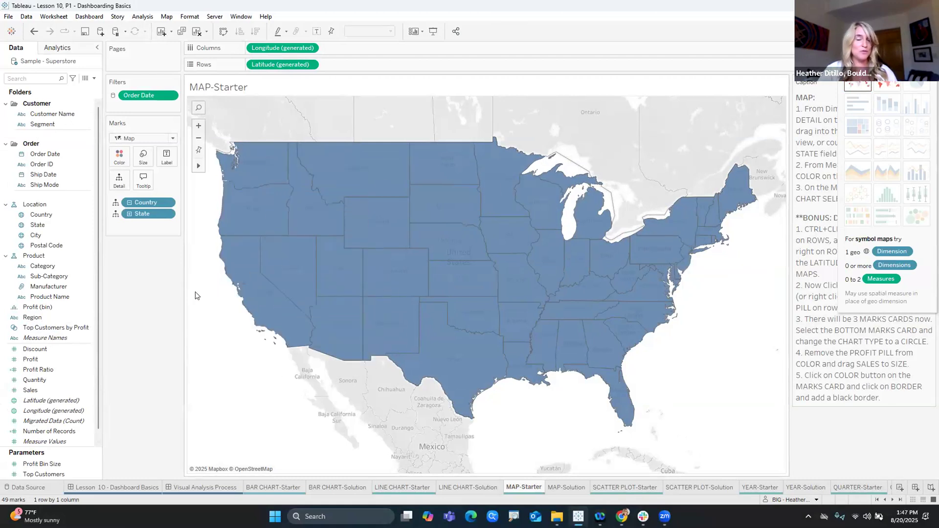
drag(37, 361, 118, 163)
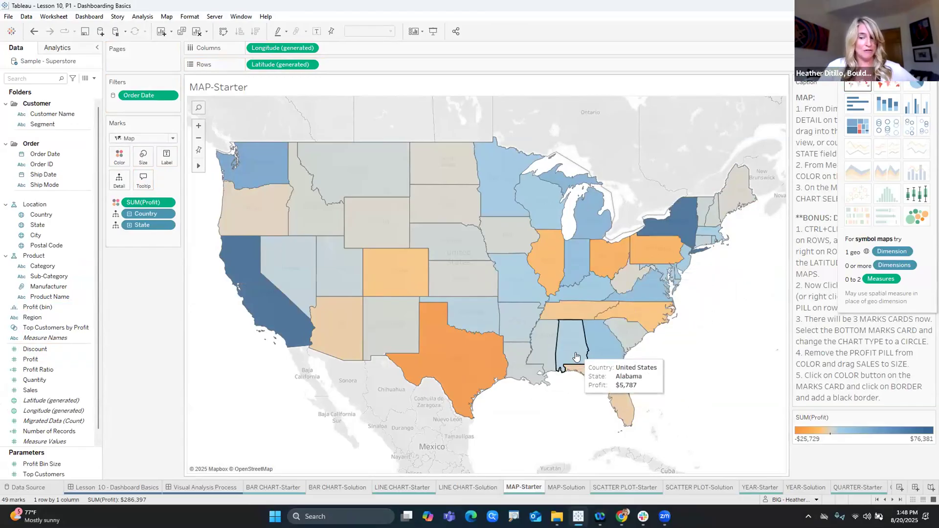
- View the SCATTER PLOT-Solution sheet with Show Me closed, and examine the YEAR-Solution, QUARTER-Solution and MONTH-Solution heat maps
click(690, 487)
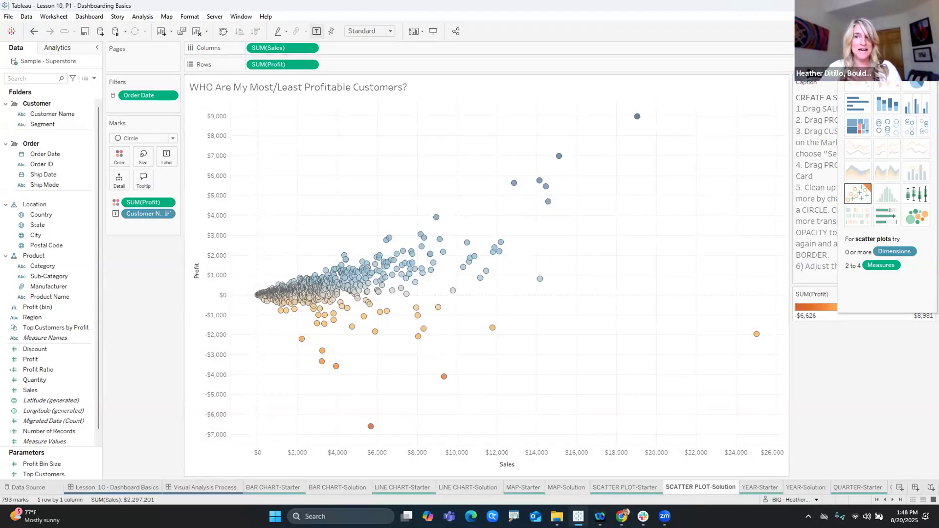
click(916, 31)
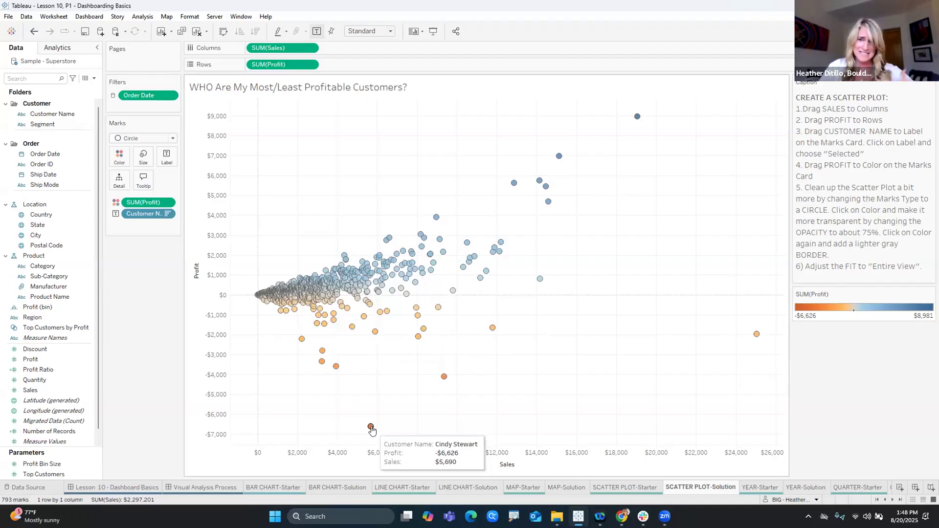
click(807, 488)
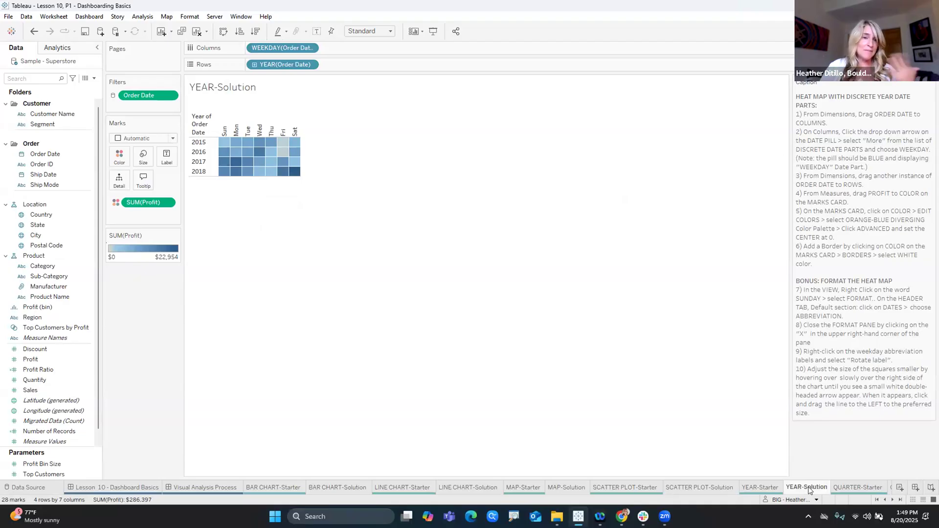
click(893, 498)
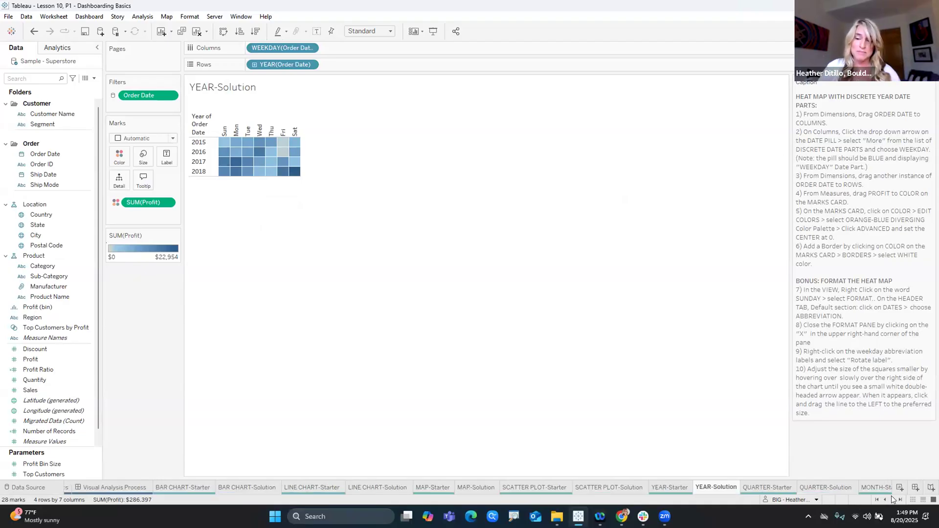
click(893, 498)
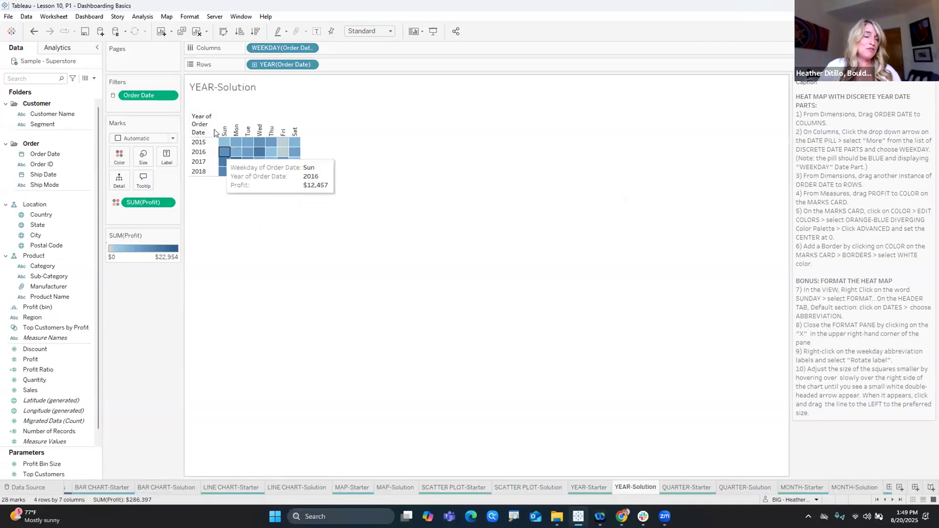
click(745, 487)
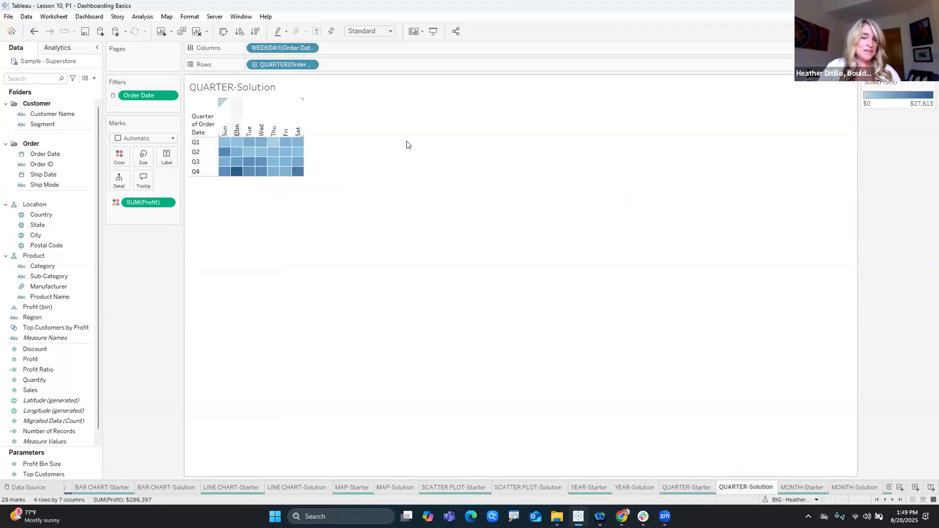
click(847, 488)
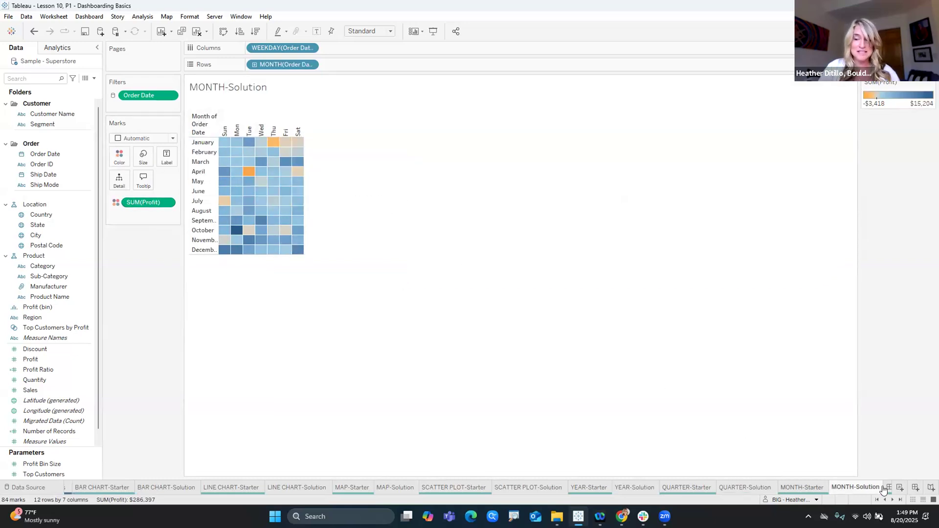
- Examine the DASHBOARD-Solution and DASHBOARD-Starter dashboards, and read the build steps on DASHBOARD DIRECTIONS
click(893, 500)
click(893, 500)
click(892, 500)
click(893, 500)
click(851, 488)
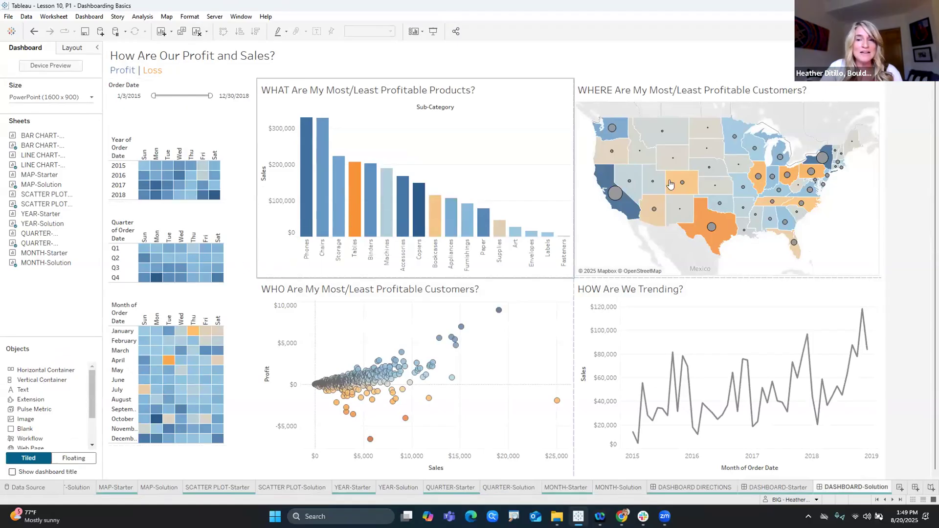
click(774, 488)
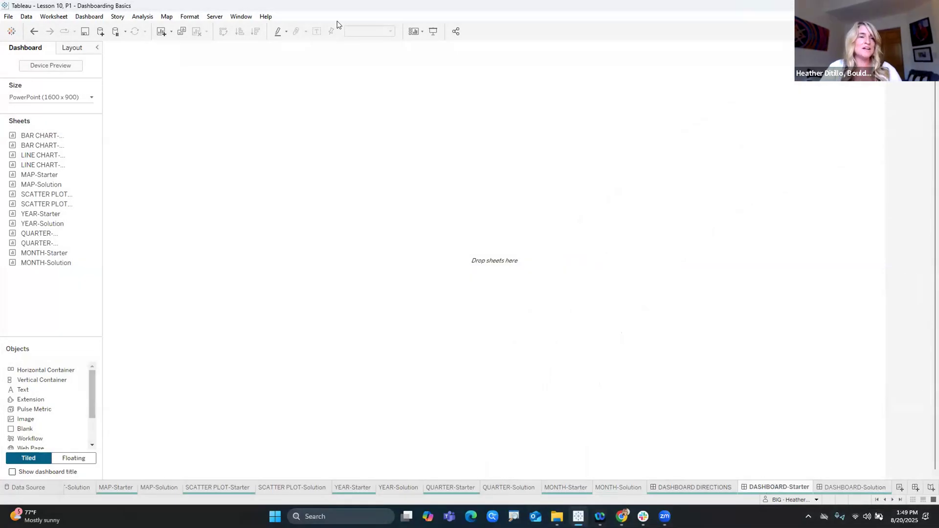
click(682, 489)
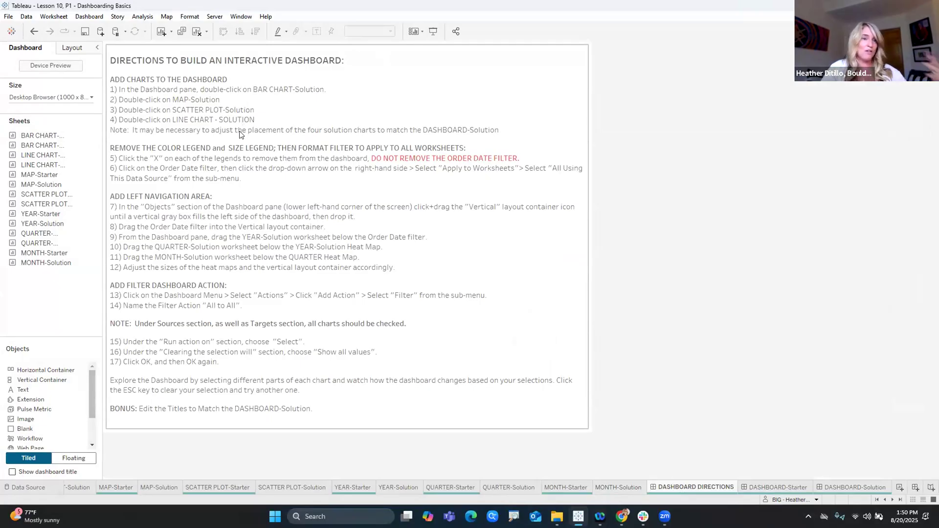
- Return to the DASHBOARD-Starter dashboard and widen the side pane until the full sheet names fit
click(765, 487)
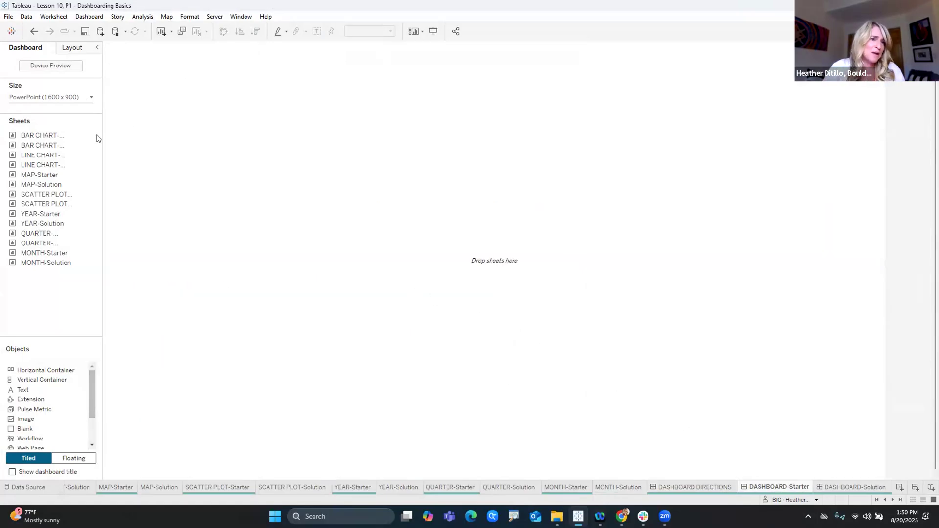
drag(103, 137, 145, 144)
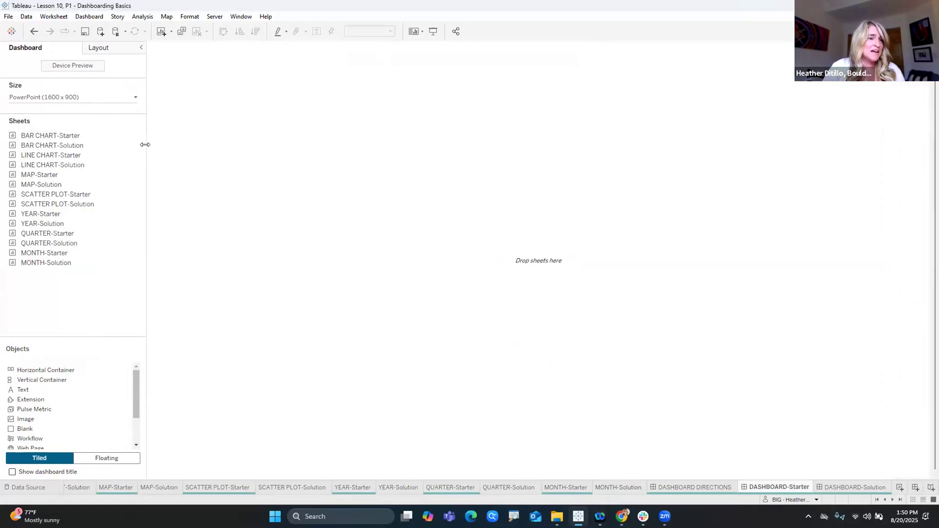
drag(91, 156, 68, 477)
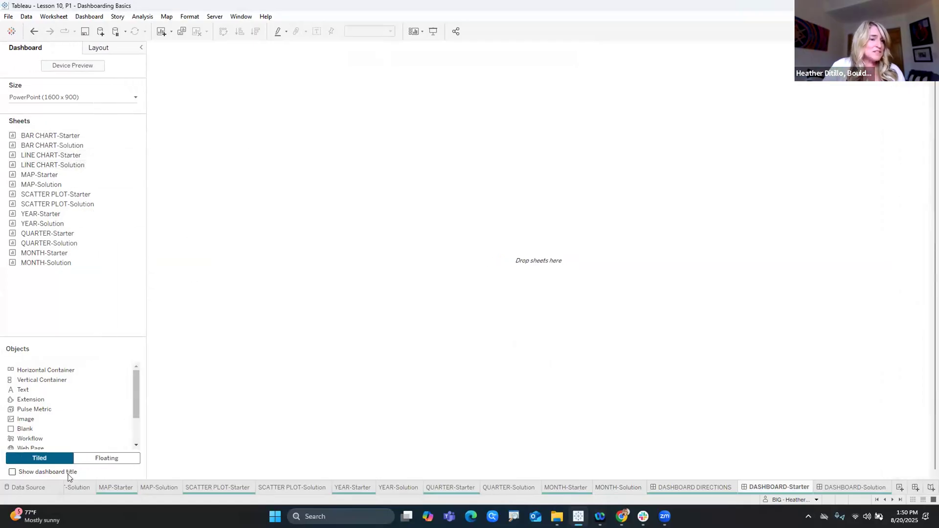
click(47, 456)
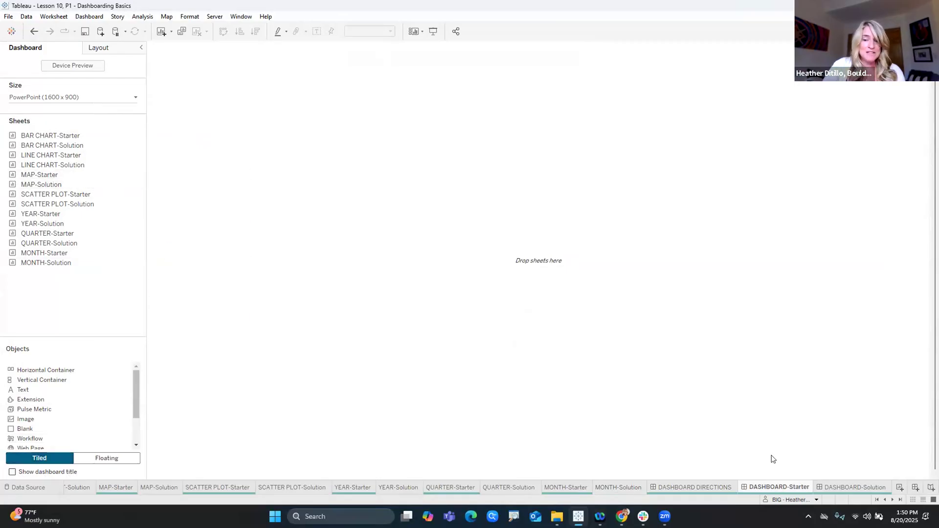
- Place the BAR CHART-Starter sheet on the DASHBOARD-Starter dashboard and compare it with the DASHBOARD-Solution layout
click(841, 485)
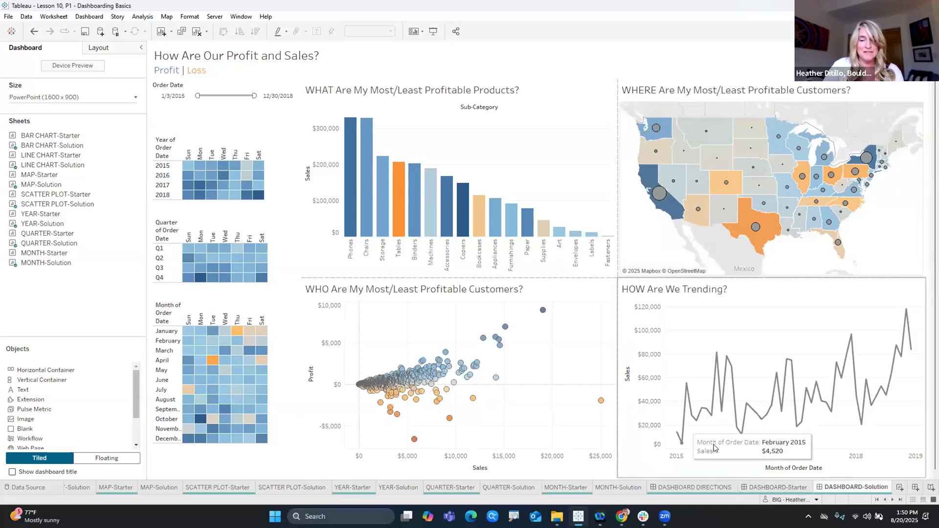
click(766, 489)
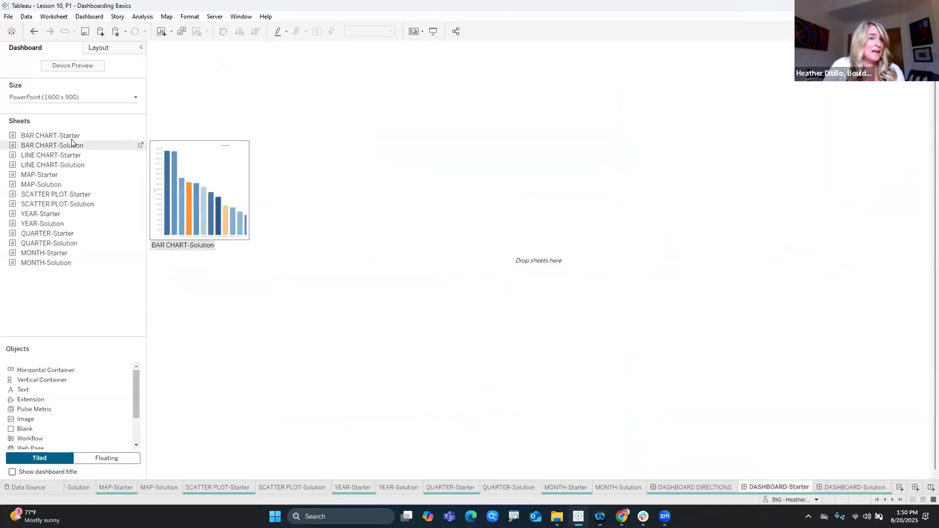
mouse_move(72, 140)
mouse_down()
mouse_move(261, 136)
mouse_move(293, 157)
mouse_up()
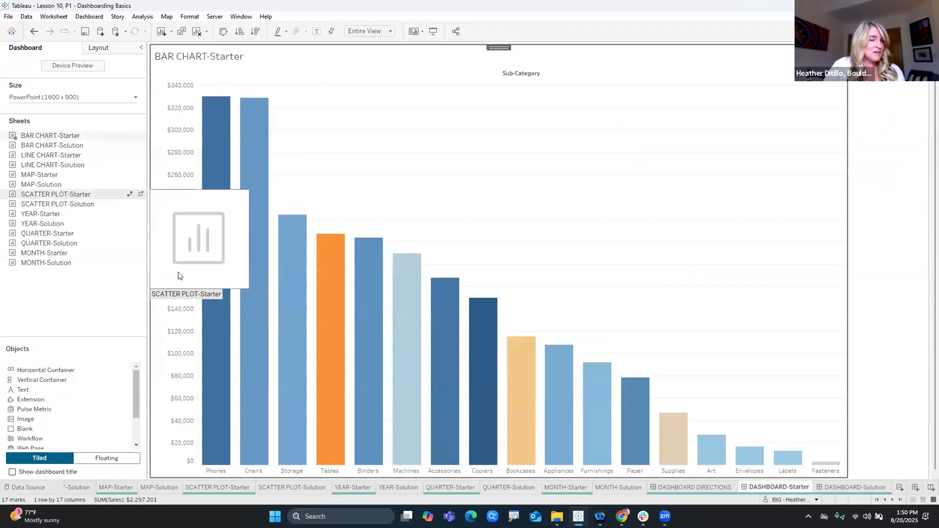
click(833, 487)
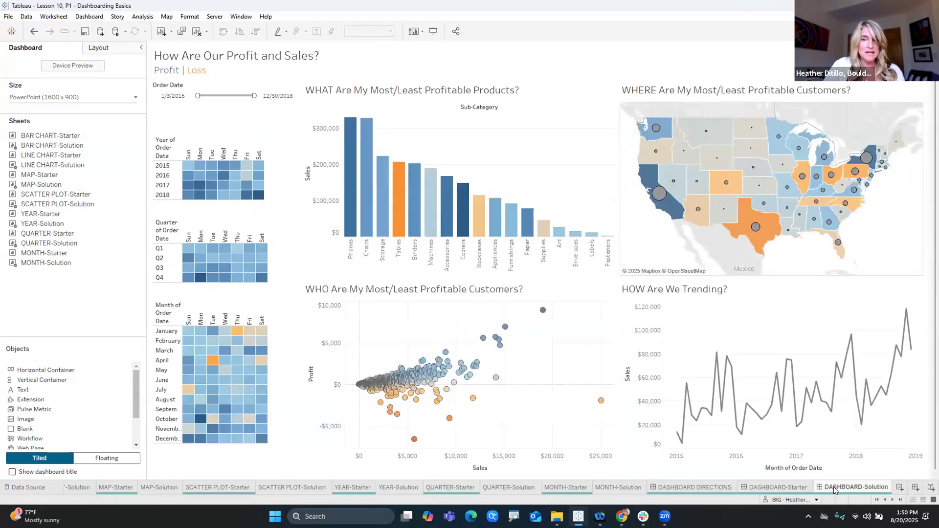
- Place the MAP-Solution sheet beside the bar chart on DASHBOARD-Starter and compare it with the DASHBOARD-Solution layout
click(780, 488)
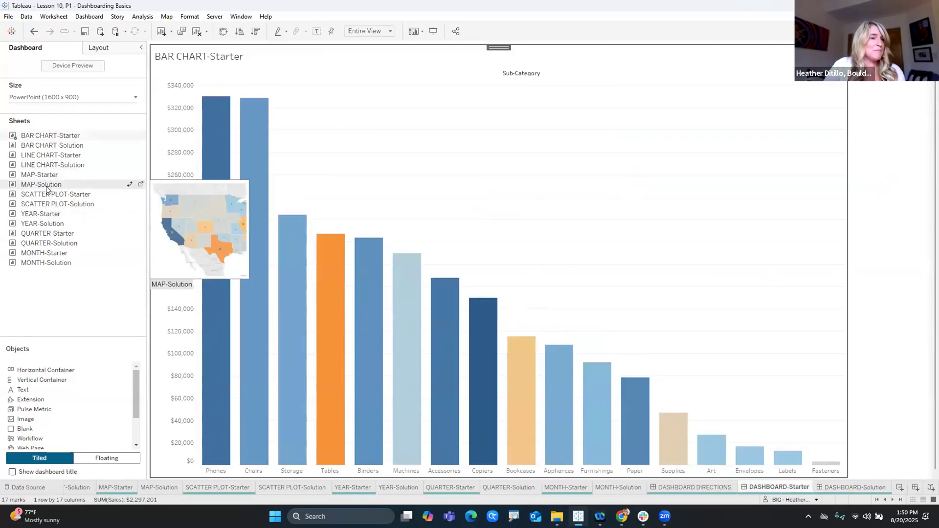
drag(46, 188, 682, 180)
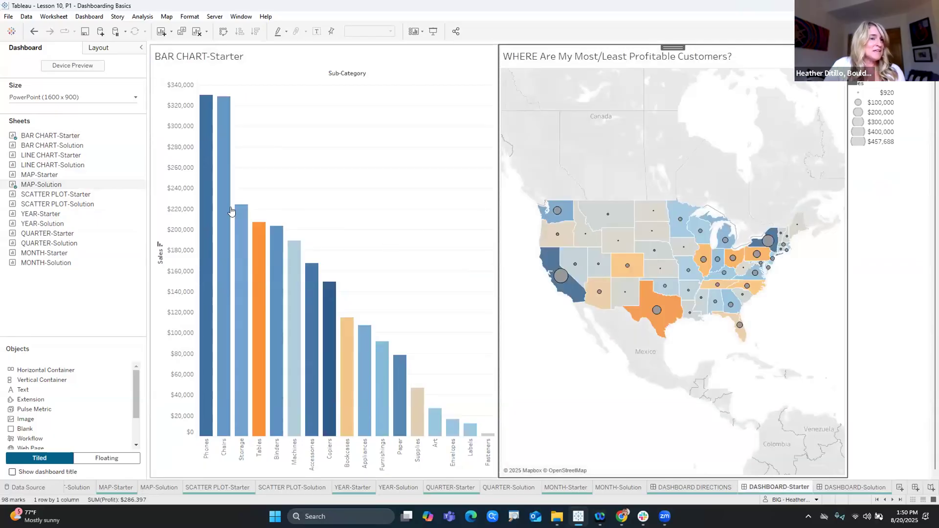
click(864, 489)
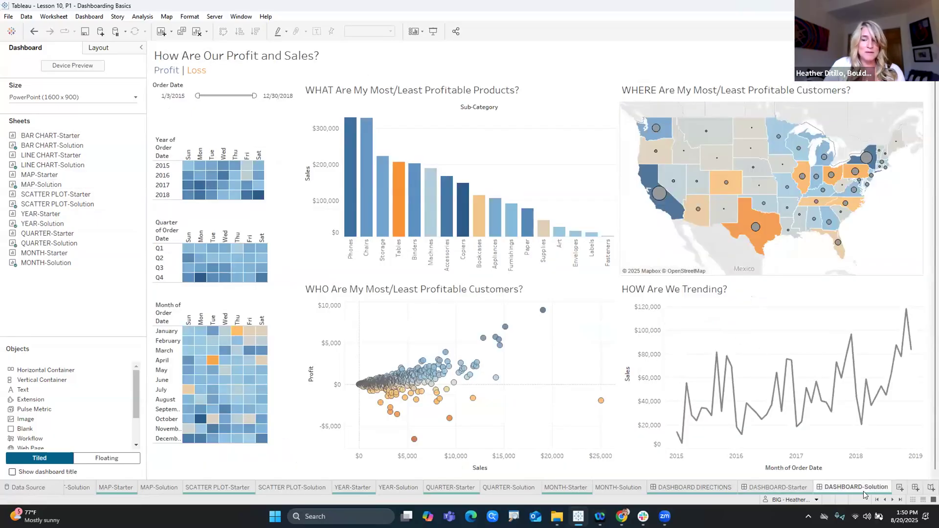
click(801, 489)
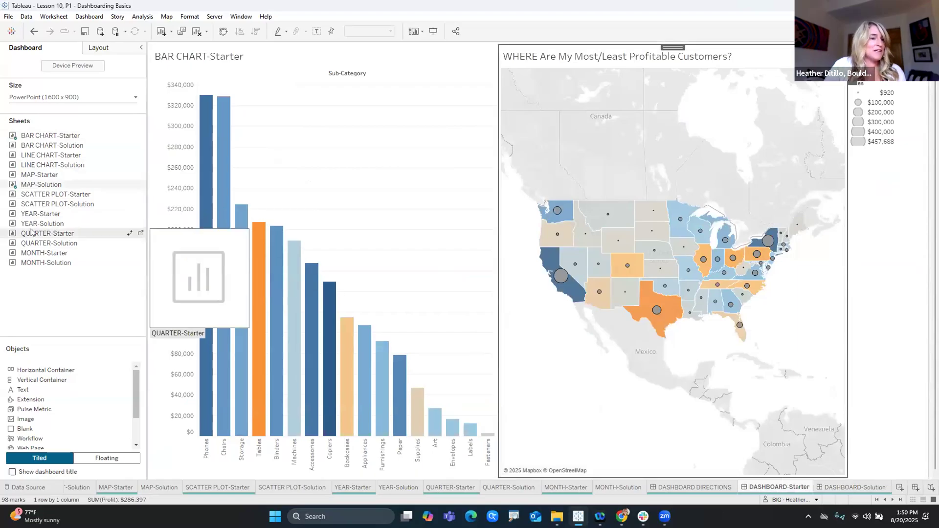
- Place the SCATTER PLOT-Solution sheet below the bar chart and the LINE CHART-Solution sheet below the map
drag(61, 214, 240, 427)
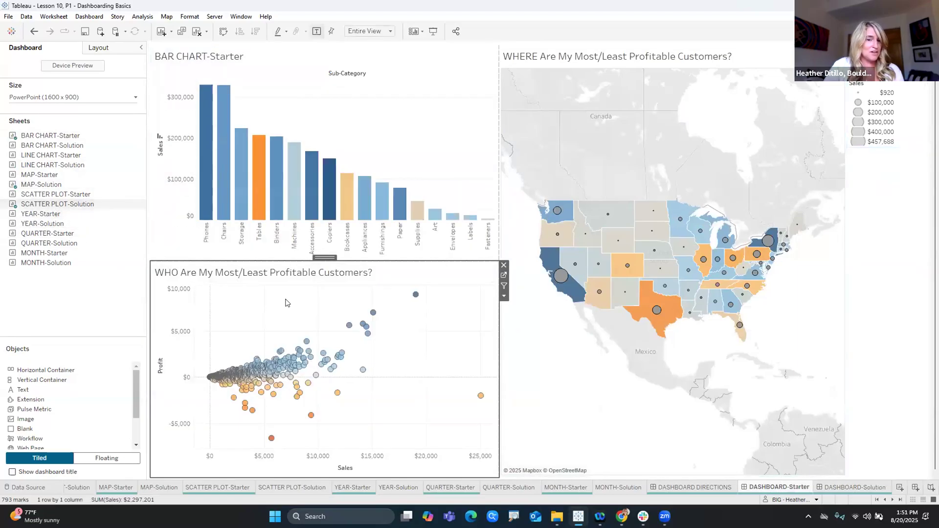
mouse_move(32, 174)
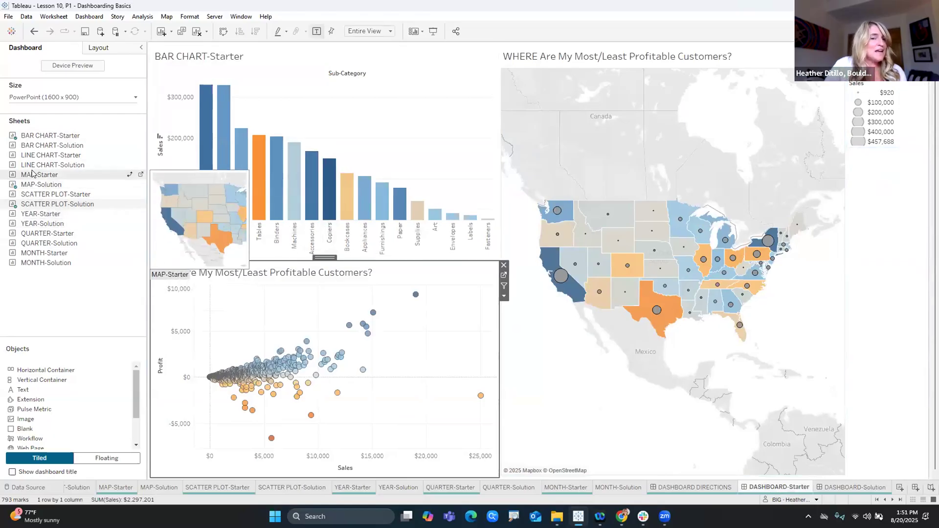
mouse_move(41, 166)
mouse_down()
mouse_move(343, 205)
mouse_move(633, 371)
mouse_move(657, 375)
mouse_up()
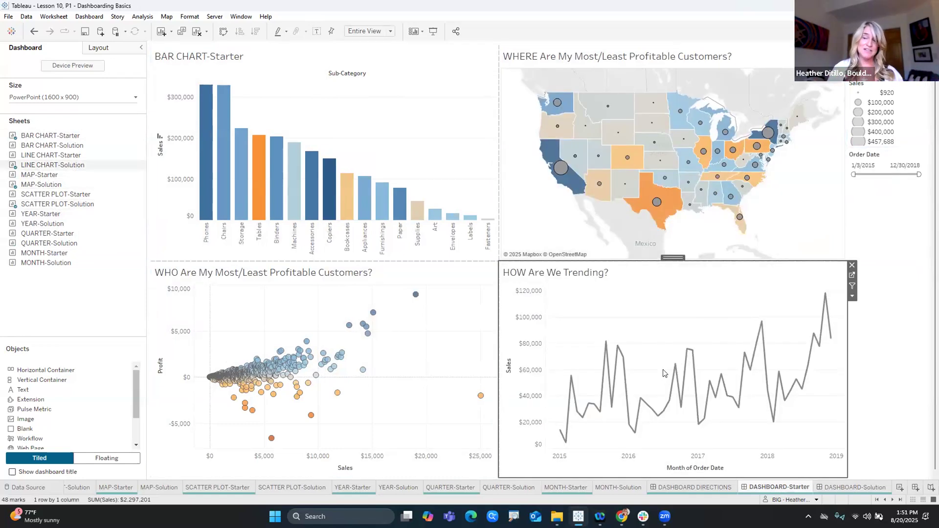
- Remove the legends from the column beside the charts, keeping only the Order Date filter
click(199, 56)
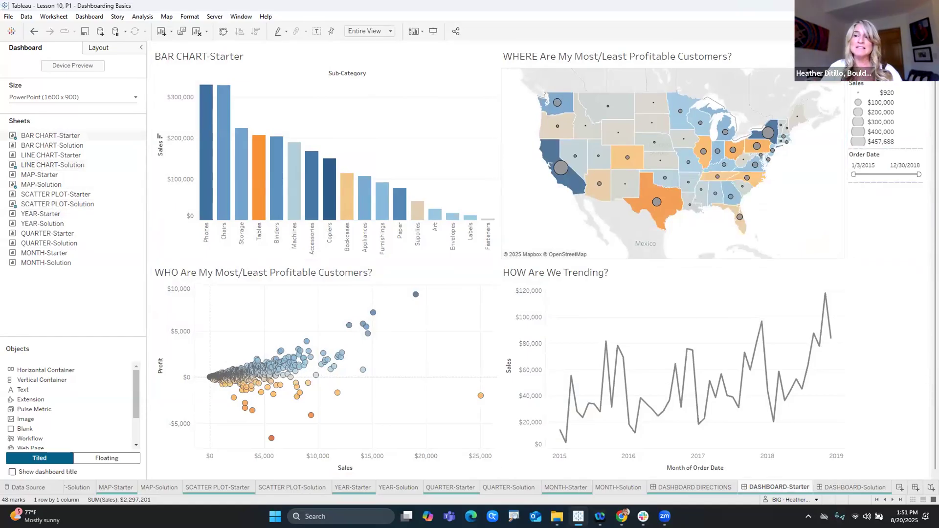
click(673, 56)
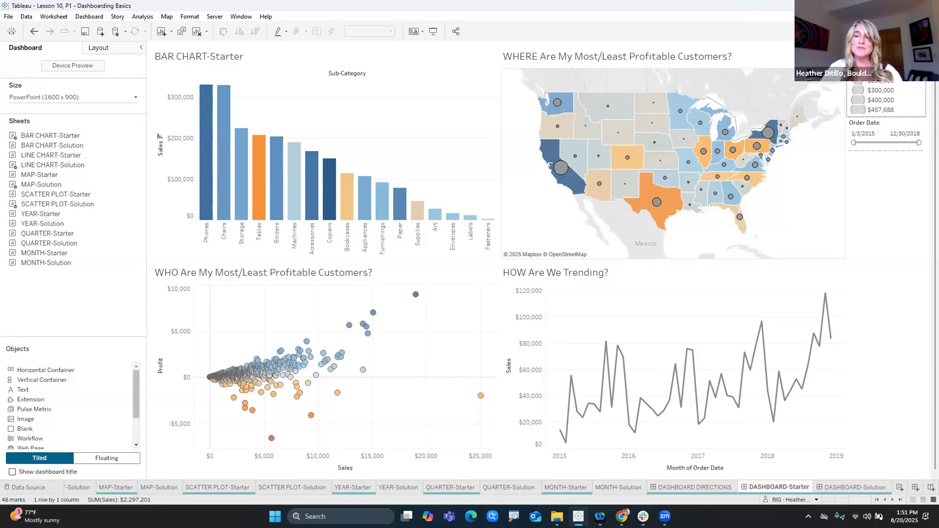
click(890, 106)
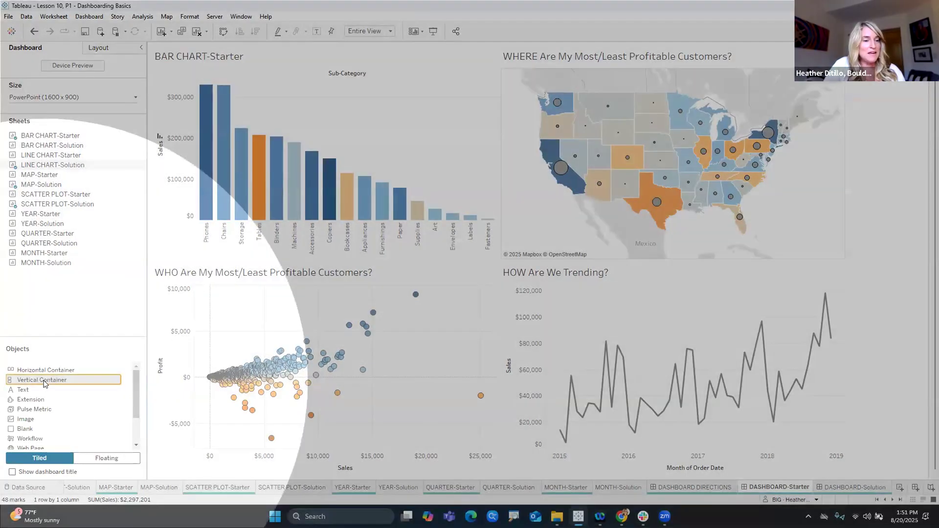
- Add a narrow vertical container to the left of all charts and move the Order Date filter into it
mouse_move(44, 383)
mouse_down()
mouse_move(83, 304)
mouse_move(164, 206)
mouse_move(235, 309)
mouse_move(254, 381)
mouse_move(225, 368)
mouse_move(172, 255)
mouse_move(171, 272)
mouse_move(90, 306)
mouse_move(138, 245)
mouse_move(162, 255)
mouse_up()
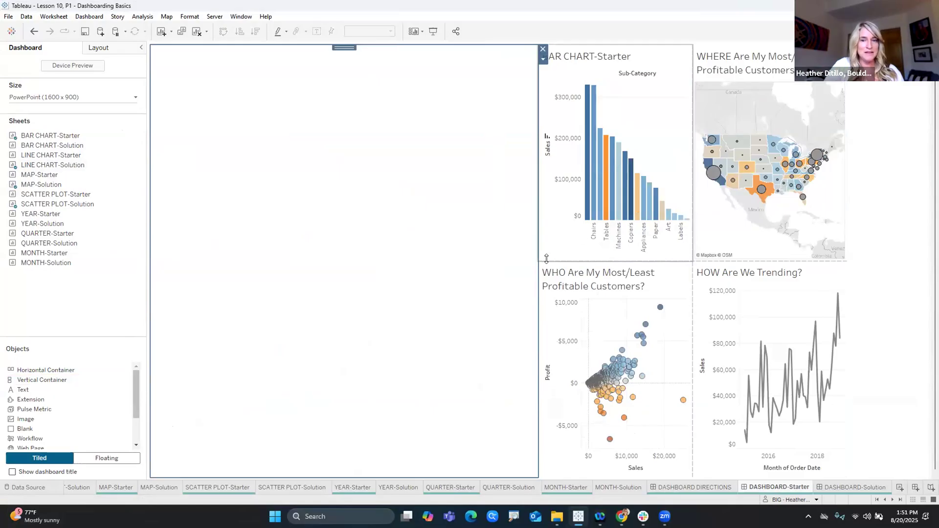
drag(537, 257, 310, 260)
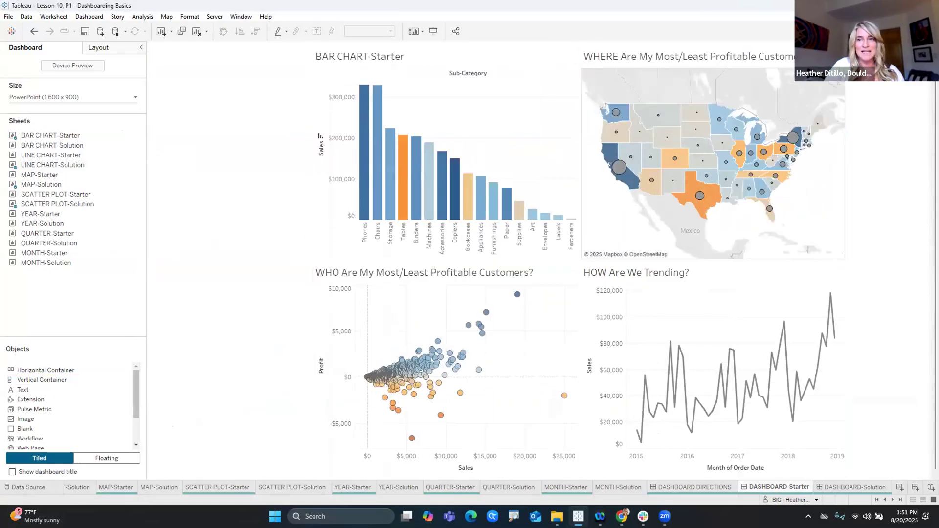
drag(890, 48, 260, 66)
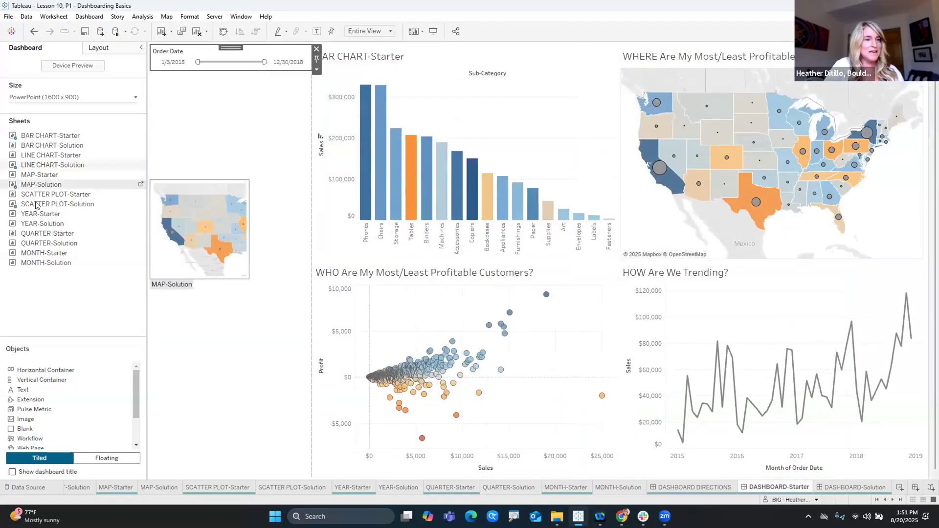
- Place the YEAR-Solution sheet below the Order Date filter in the vertical container and remove its Profit legend
drag(39, 226, 191, 189)
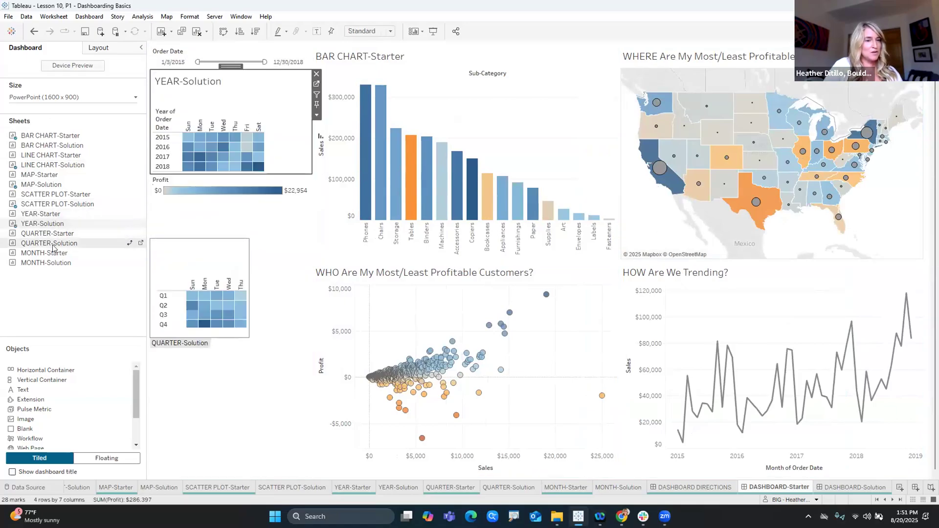
drag(52, 245, 83, 235)
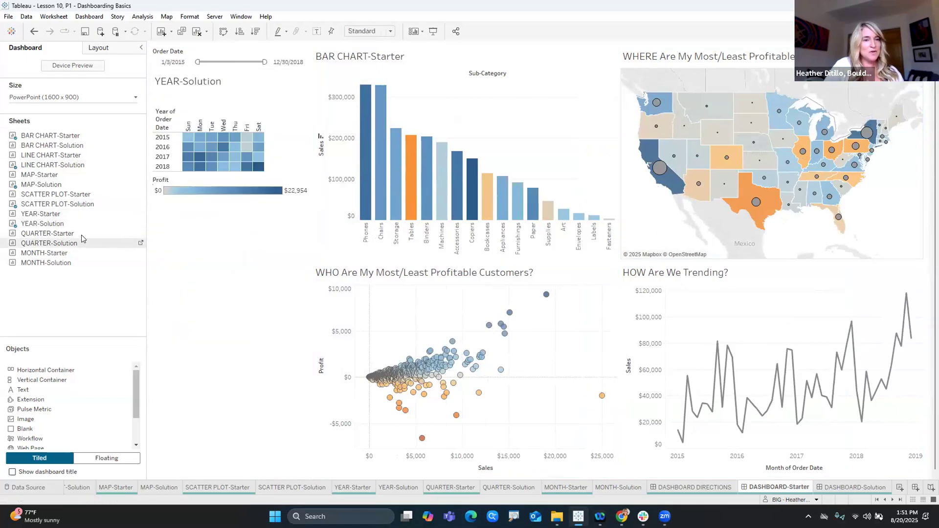
click(274, 185)
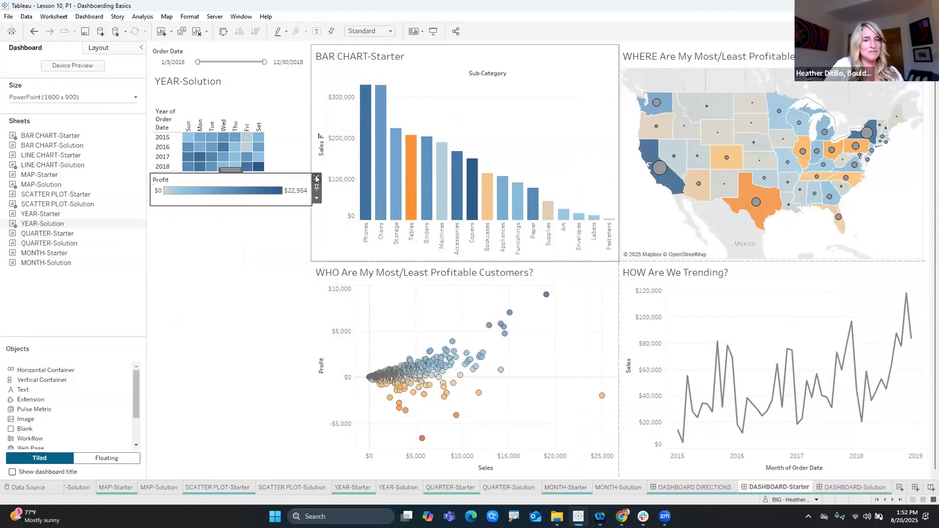
click(316, 179)
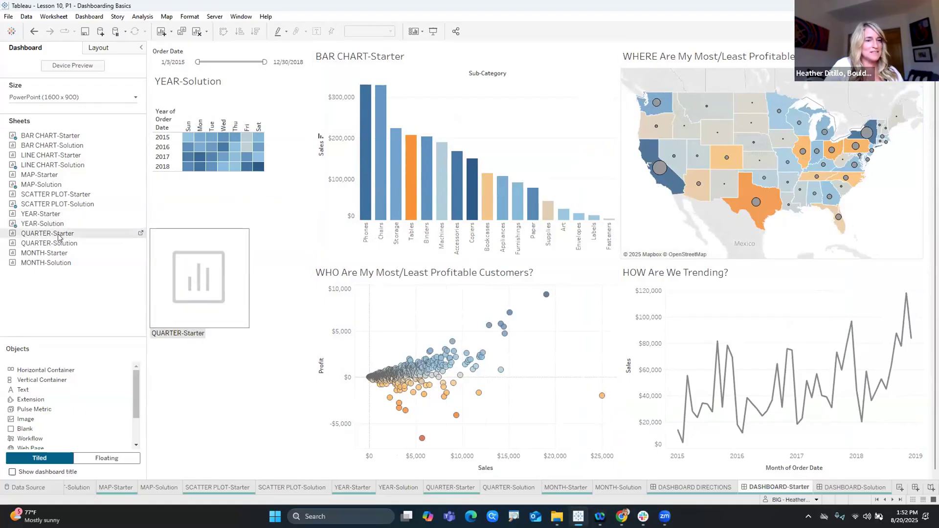
- Place the QUARTER-Solution sheet below the YEAR-Solution heat map in the container and remove its Profit legend
drag(56, 243, 173, 226)
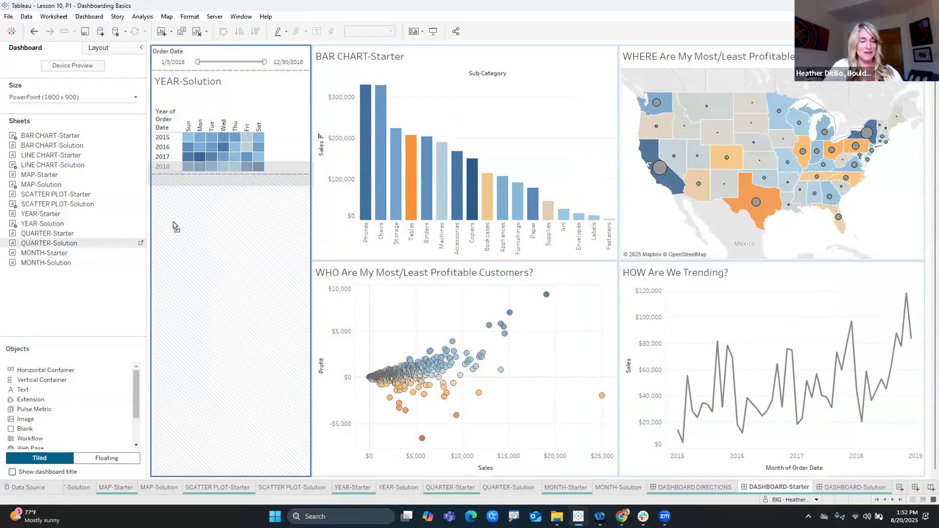
key(ctrl)
key(ctrl)
mouse_move(173, 223)
mouse_down()
mouse_move(221, 265)
mouse_move(236, 325)
mouse_move(226, 394)
mouse_move(180, 249)
mouse_move(185, 224)
mouse_move(227, 266)
mouse_move(199, 201)
mouse_up()
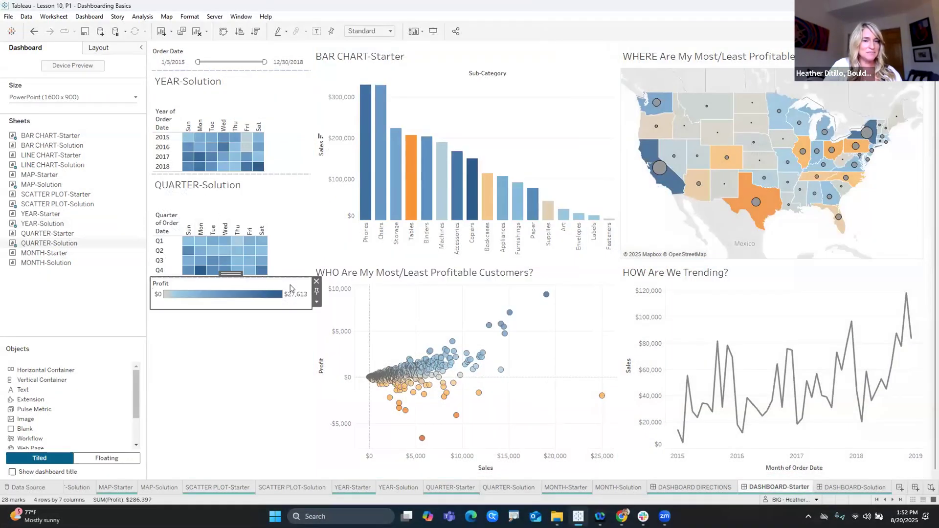
click(316, 282)
- Place the MONTH-Solution sheet below the QUARTER-Solution heat map in the container and remove its Profit legend
mouse_move(88, 263)
mouse_down()
mouse_move(65, 256)
mouse_move(167, 313)
mouse_up()
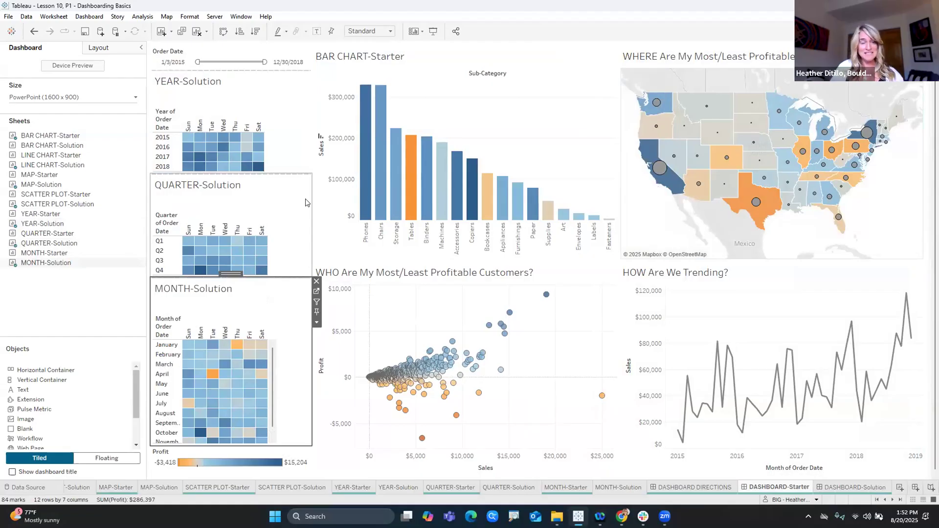
click(298, 453)
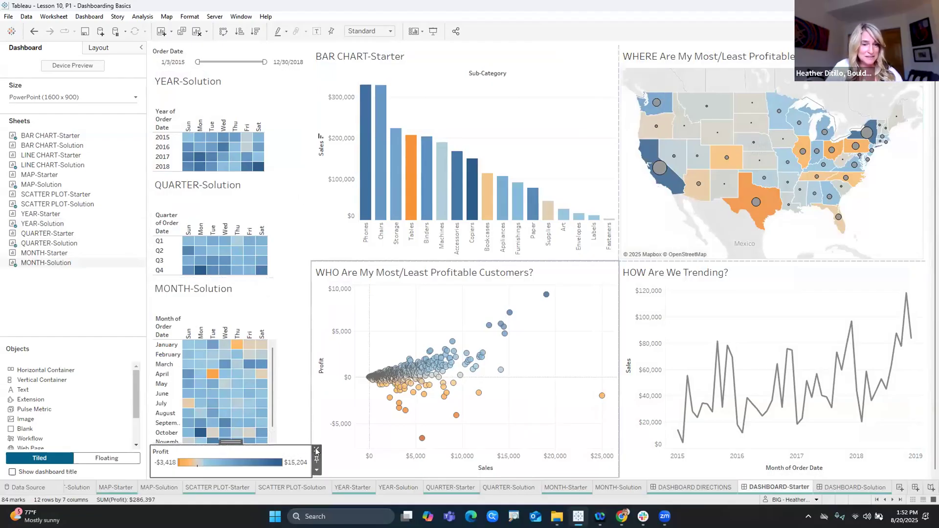
click(316, 450)
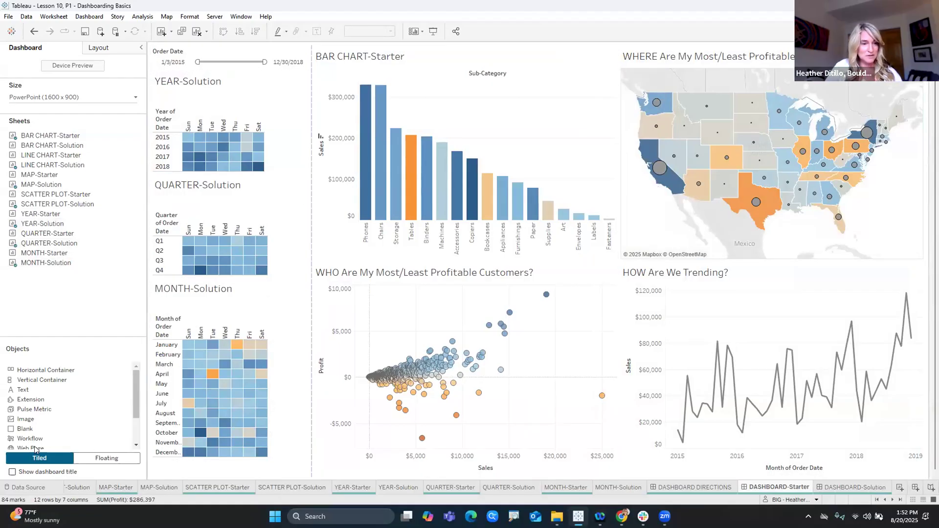
- Show the dashboard title on DASHBOARD-Starter and compare it with the title and color-coded subtitle on DASHBOARD-Solution
click(13, 472)
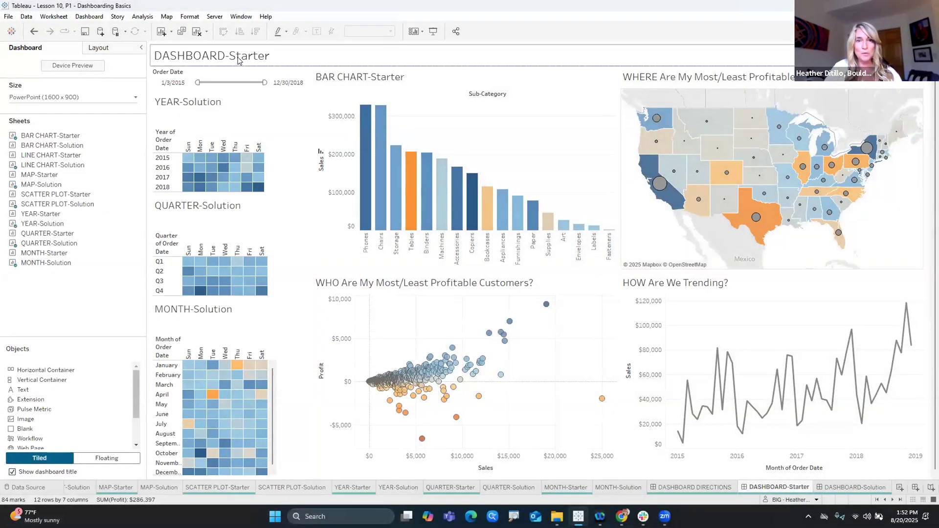
click(850, 488)
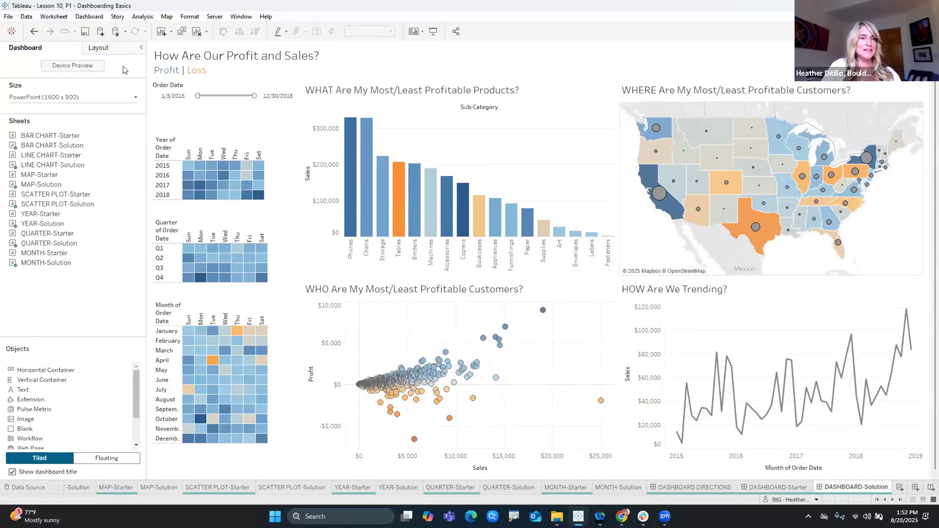
key(ctrl)
key(ctrl)
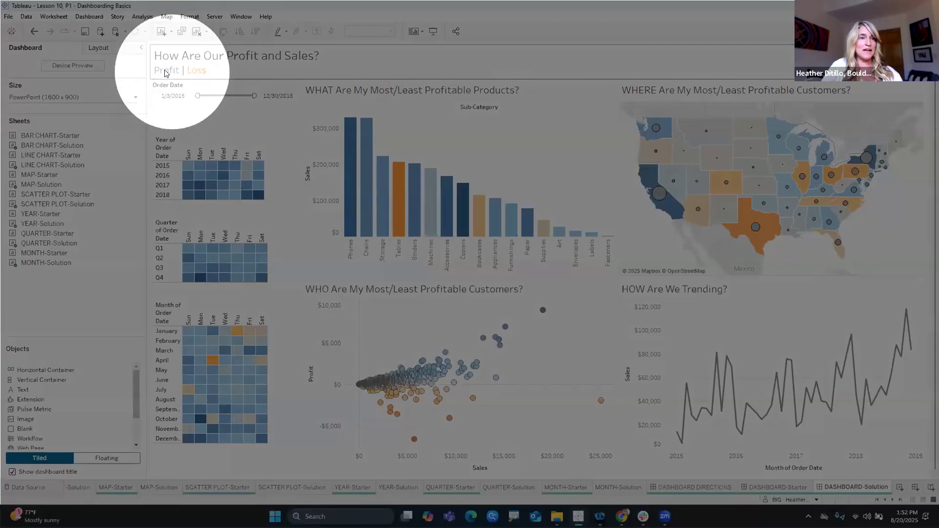
- Examine the text colors of the words Profit and Loss in the DASHBOARD-Solution title, leaving the title unchanged
click(203, 70)
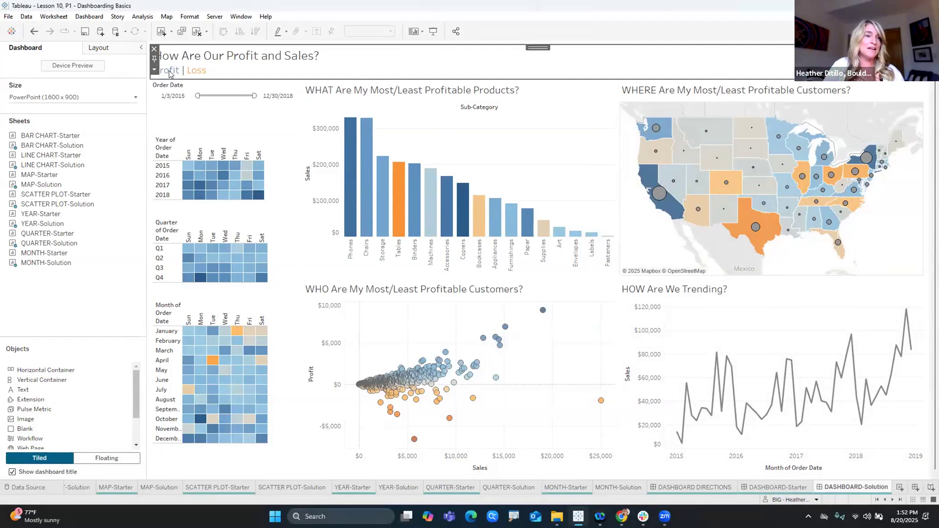
double_click(322, 53)
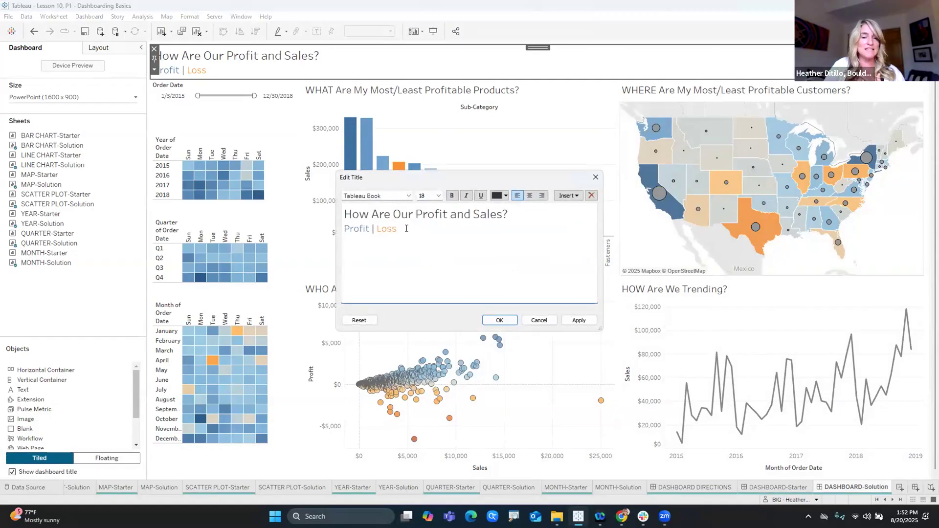
triple_click(344, 228)
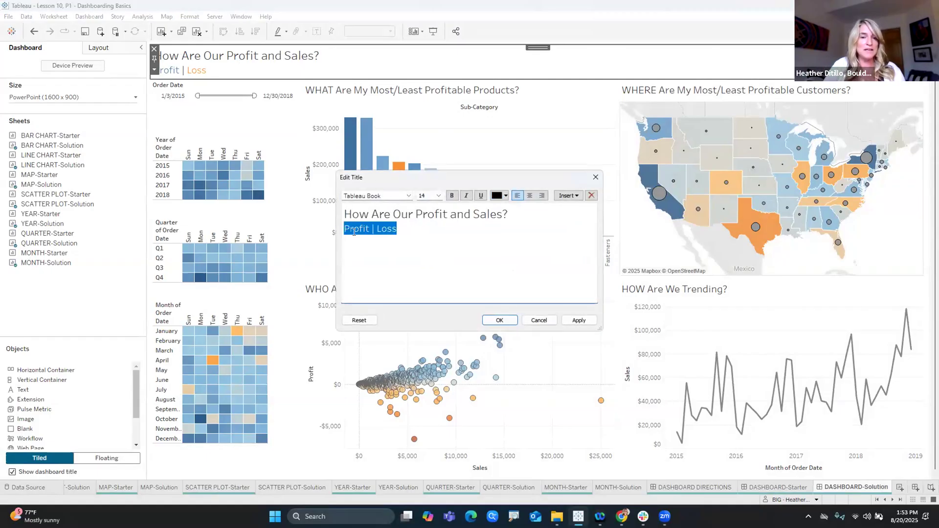
drag(368, 228, 335, 226)
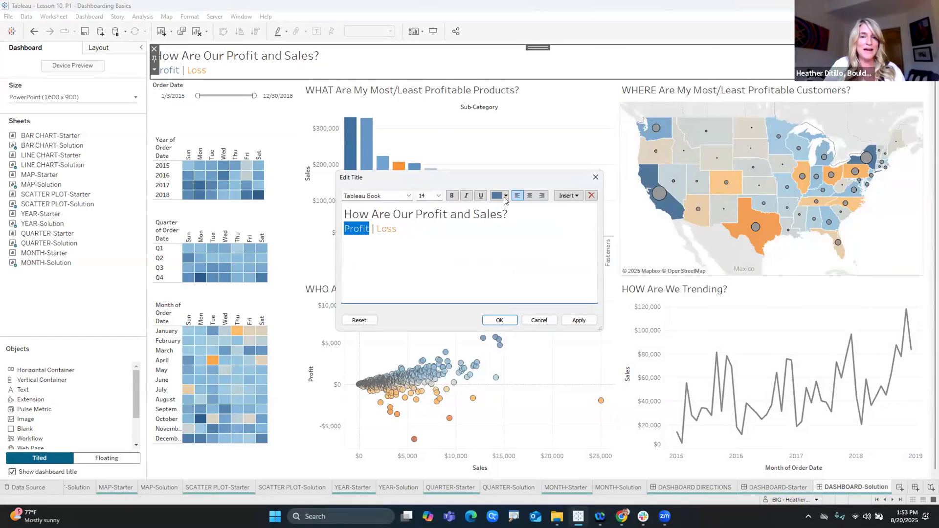
click(506, 196)
click(551, 206)
drag(396, 229, 377, 228)
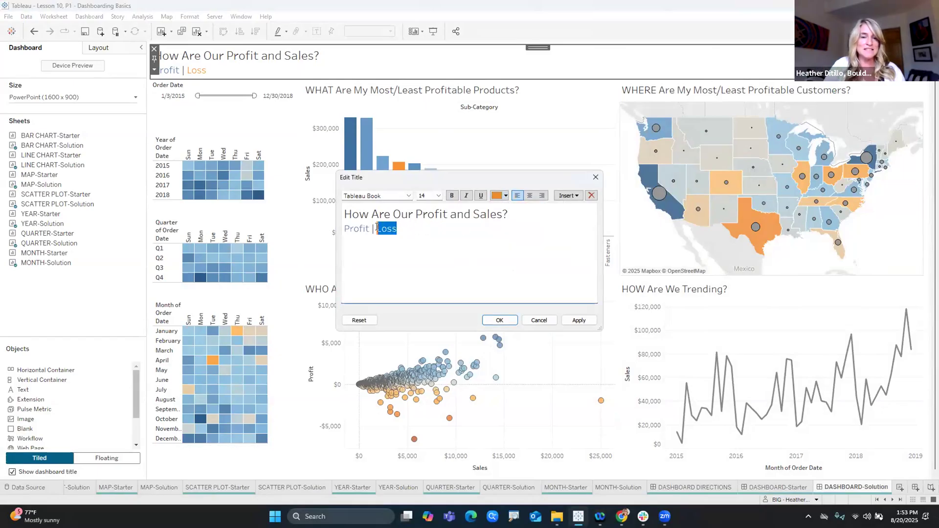
click(506, 196)
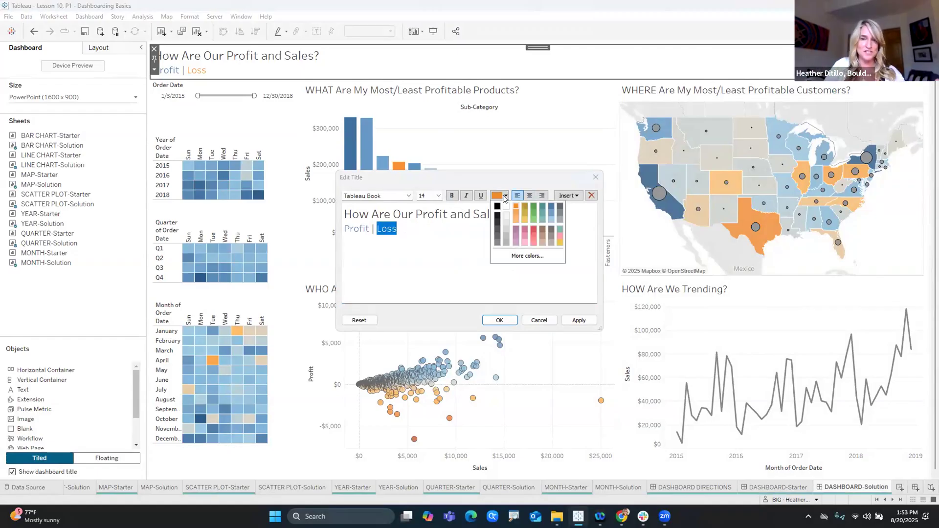
click(539, 320)
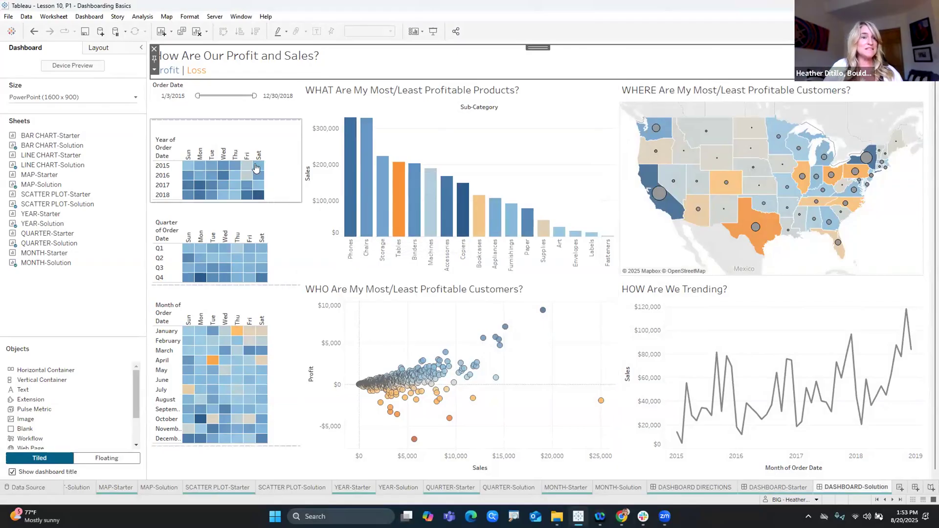
- Review the source sheets, target sheets, run condition and clearing behavior of the "Solution Filter - All to All" action on DASHBOARD-Solution
click(86, 18)
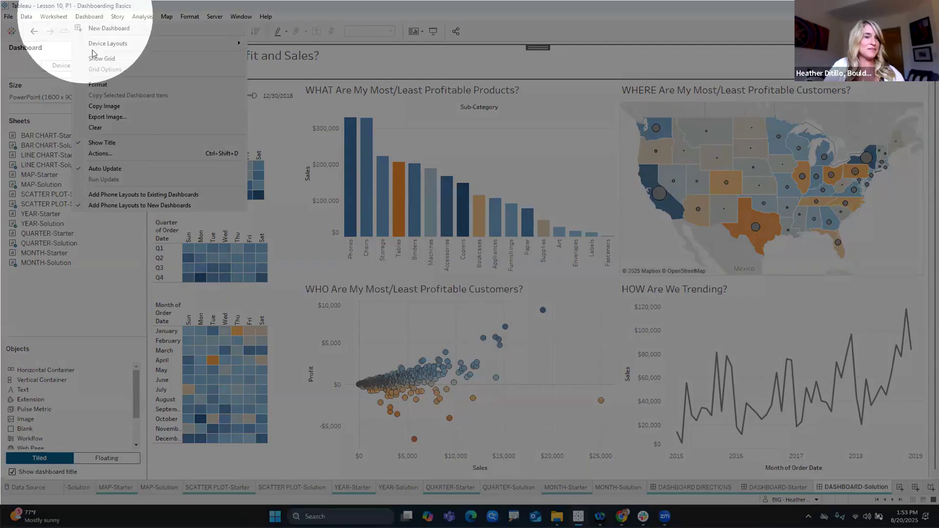
click(111, 157)
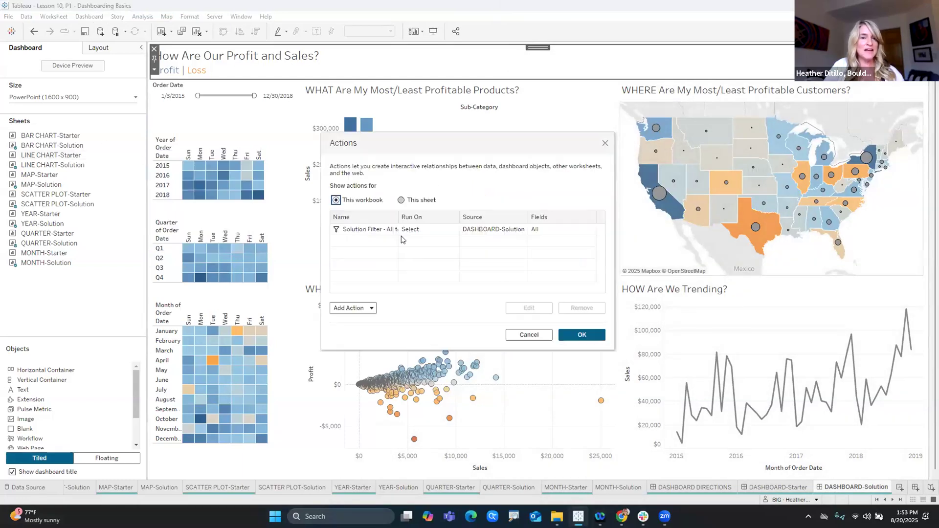
click(415, 201)
click(400, 229)
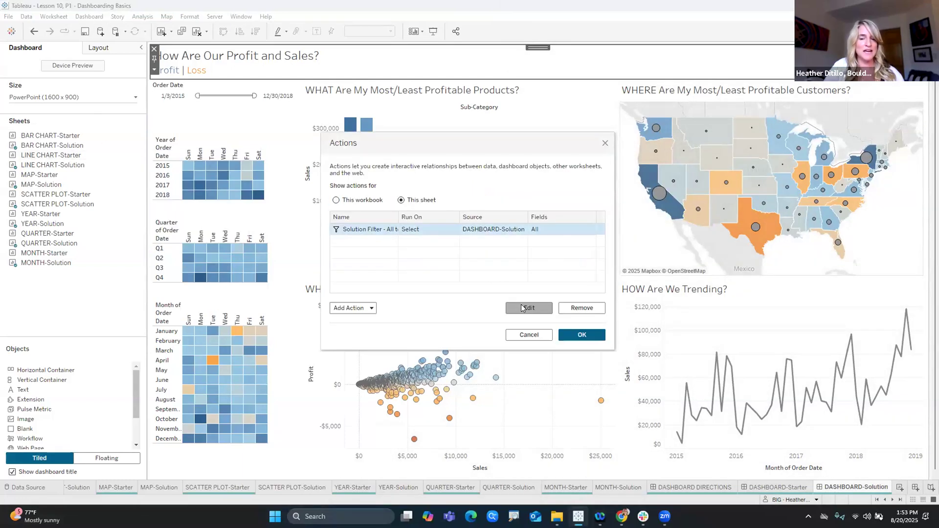
click(524, 308)
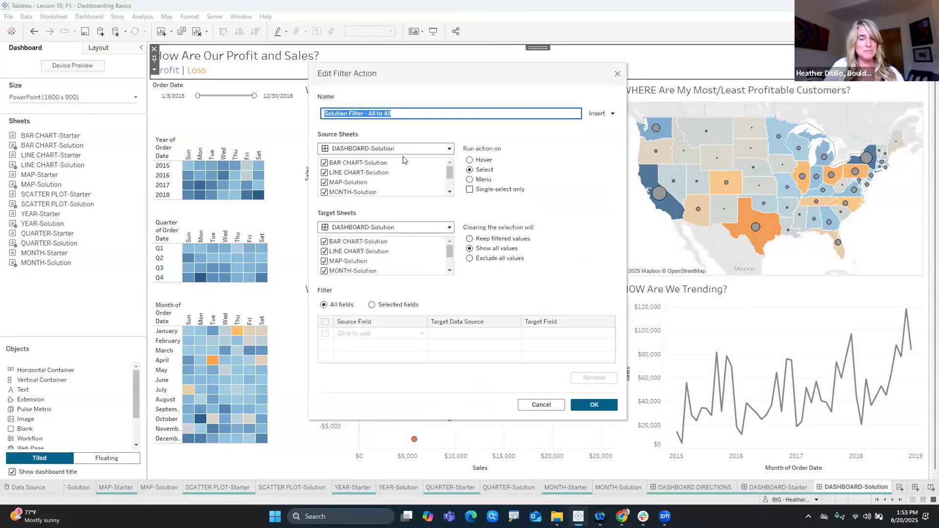
scroll(397, 168, down, 1)
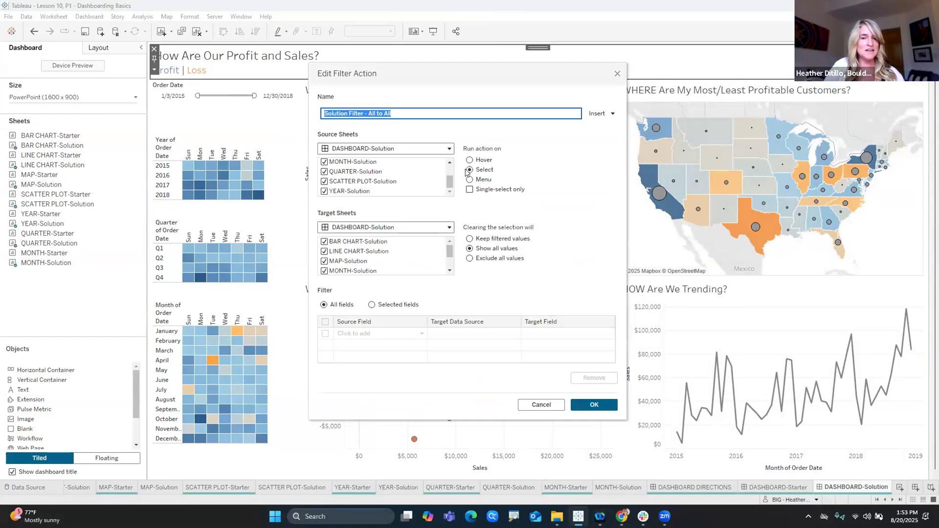
drag(450, 250, 421, 270)
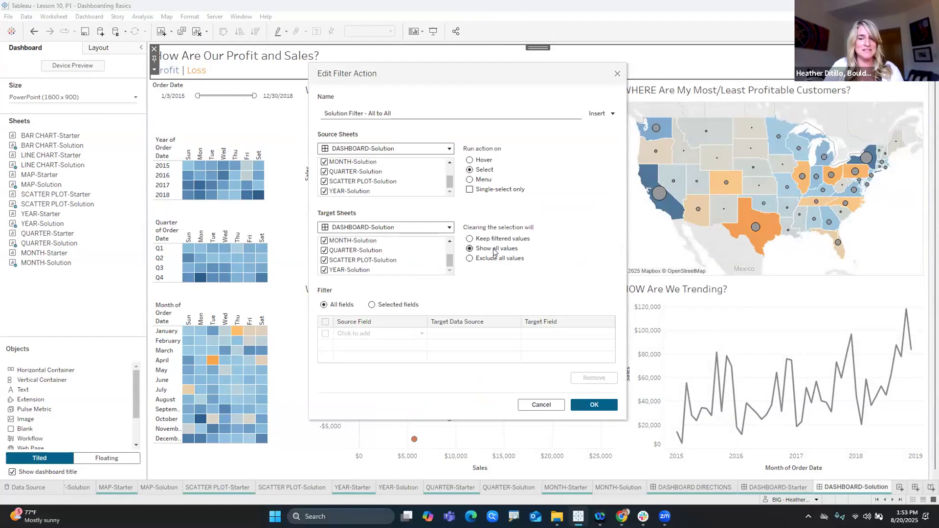
click(594, 405)
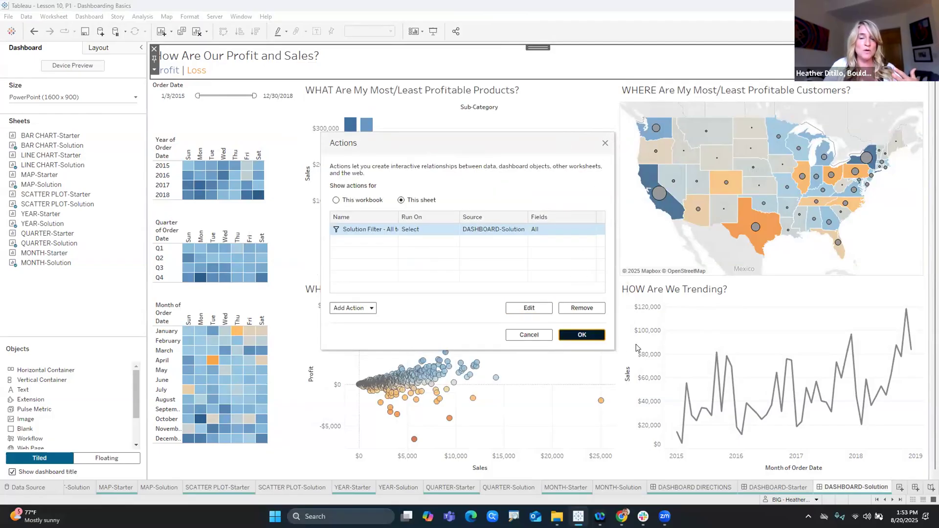
click(582, 334)
- Filter the dashboard to the Tables sub-category and the October Tuesday cell, and inspect the remaining customers in the scatter plot
click(396, 196)
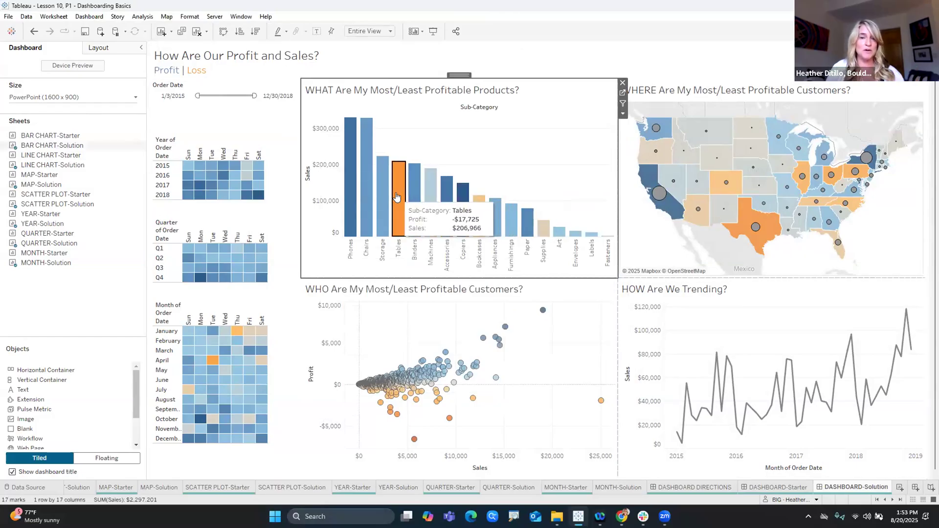
click(396, 196)
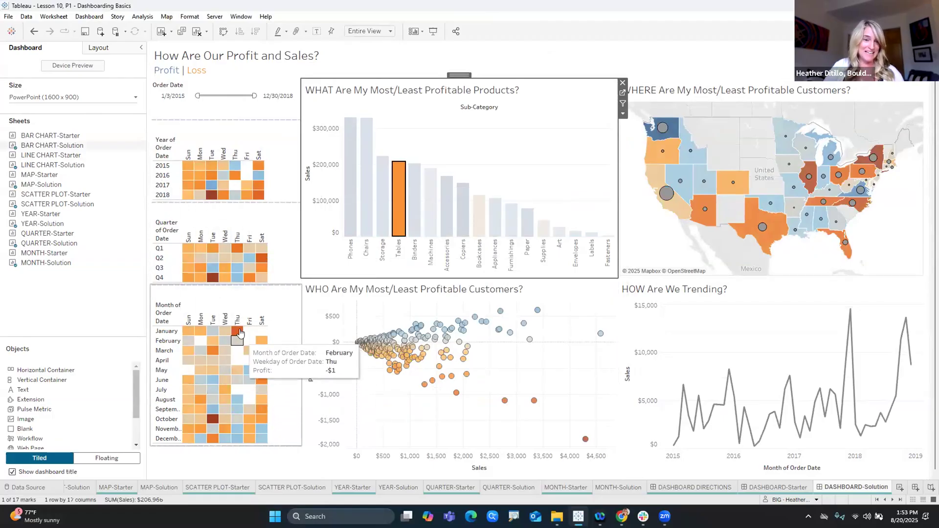
click(213, 420)
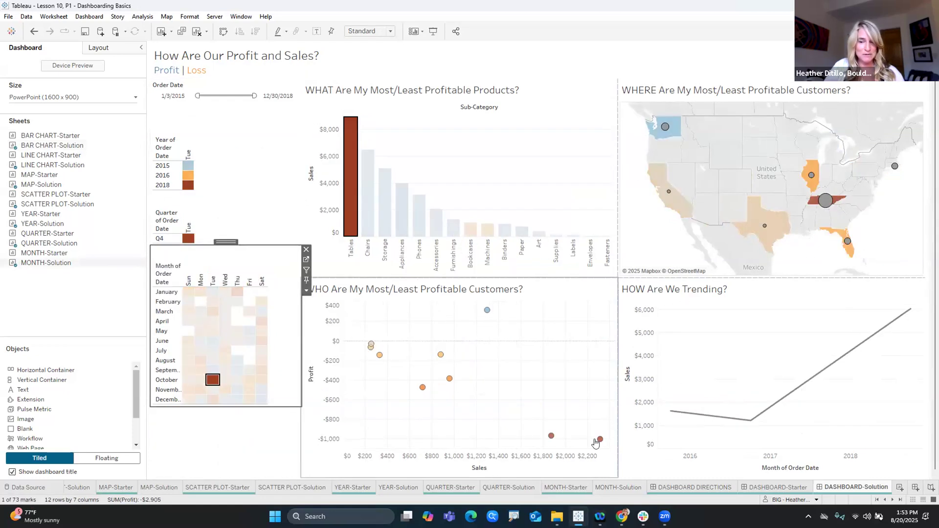
mouse_move(599, 445)
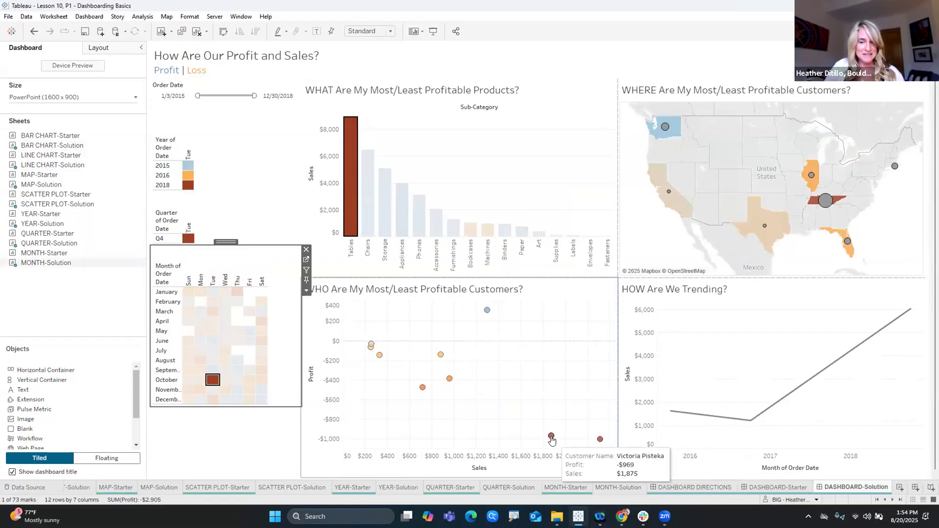
mouse_move(428, 383)
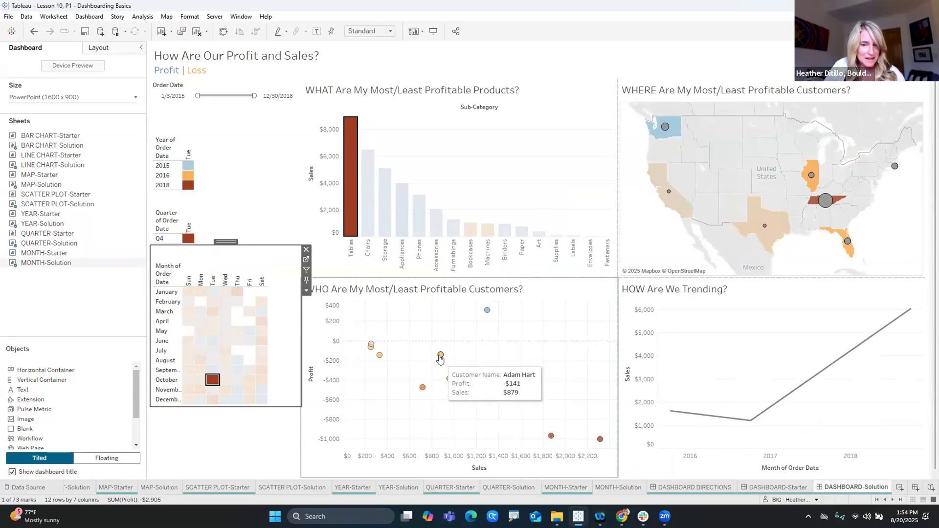
mouse_move(378, 360)
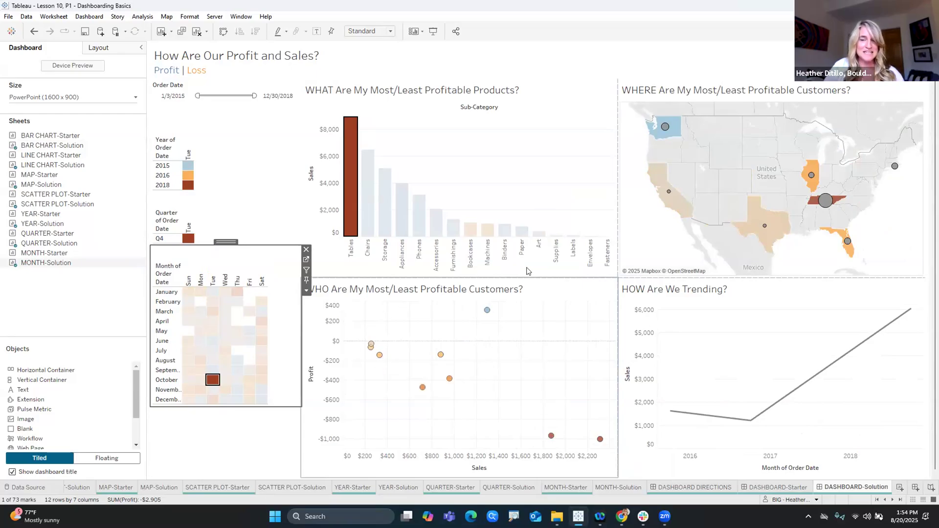
mouse_move(351, 144)
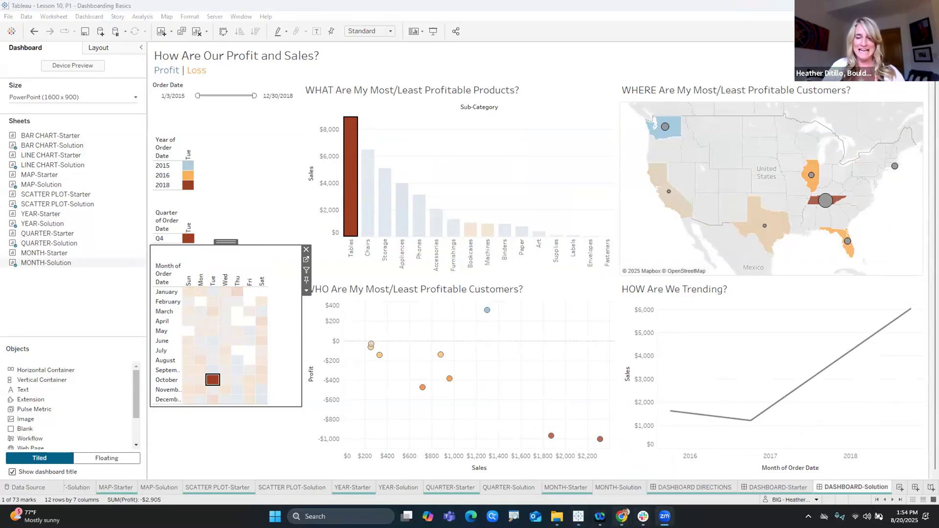
mouse_move(621, 517)
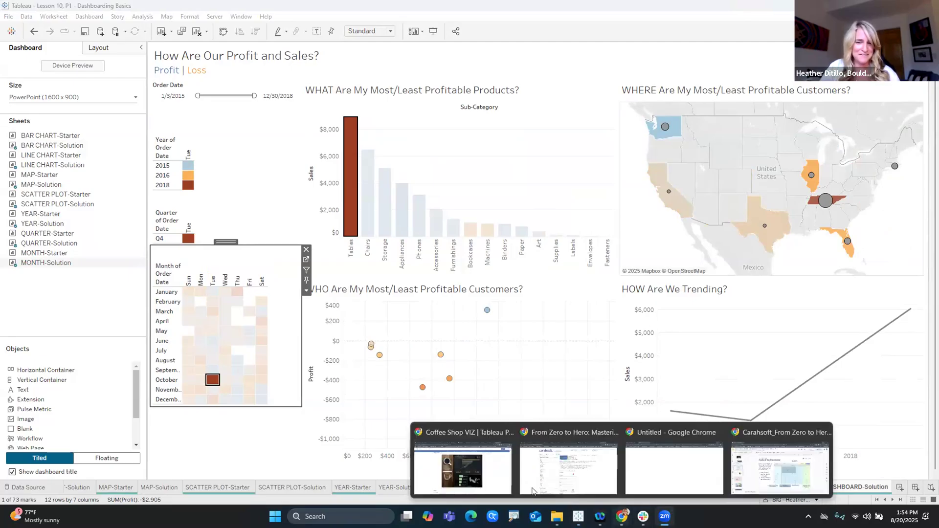
drag(581, 6, 561, 76)
click(791, 74)
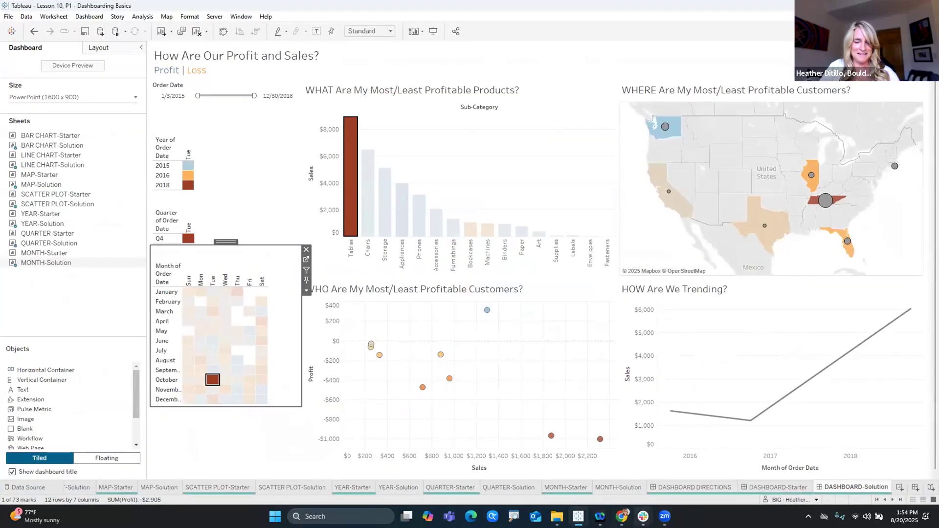
mouse_move(622, 516)
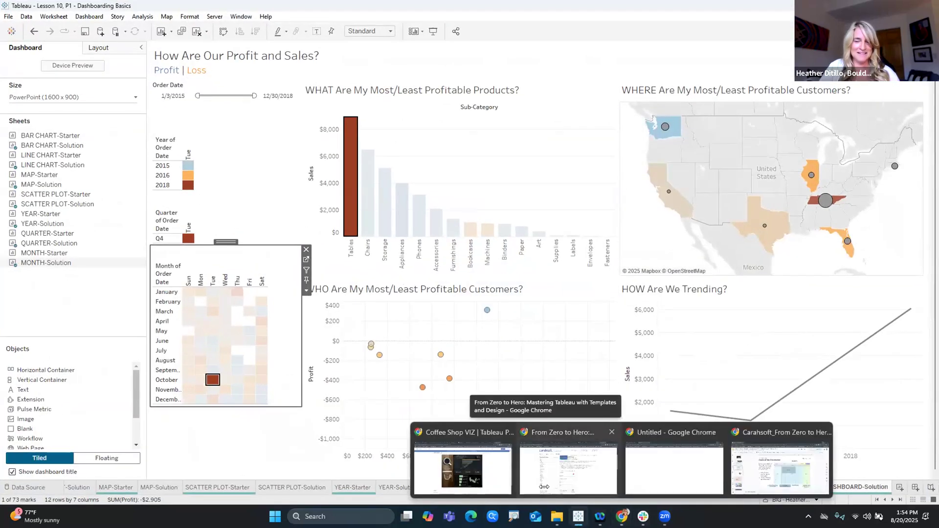